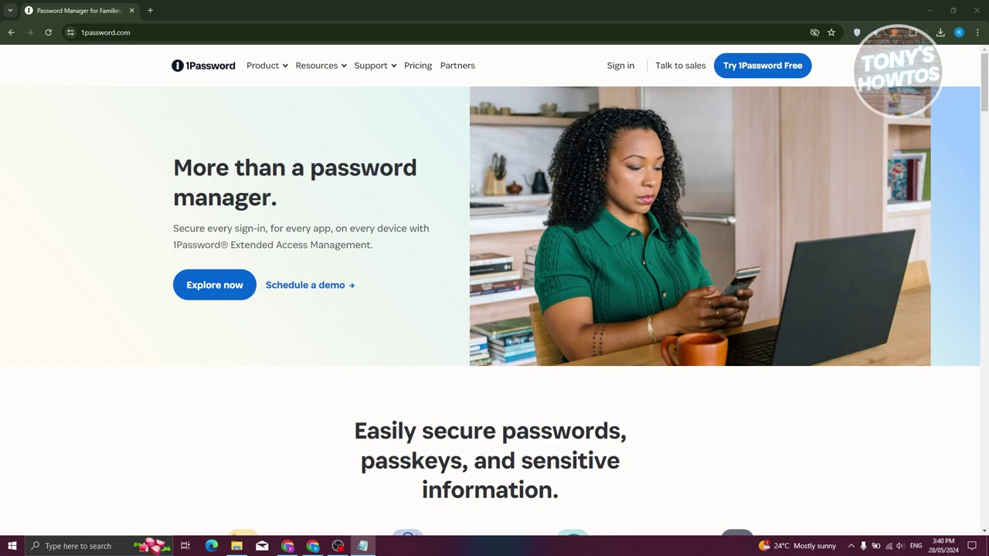
Step: Browse the Individual, Families, Teams Starter Pack and Business plans, then start the Individual free trial
click(419, 66)
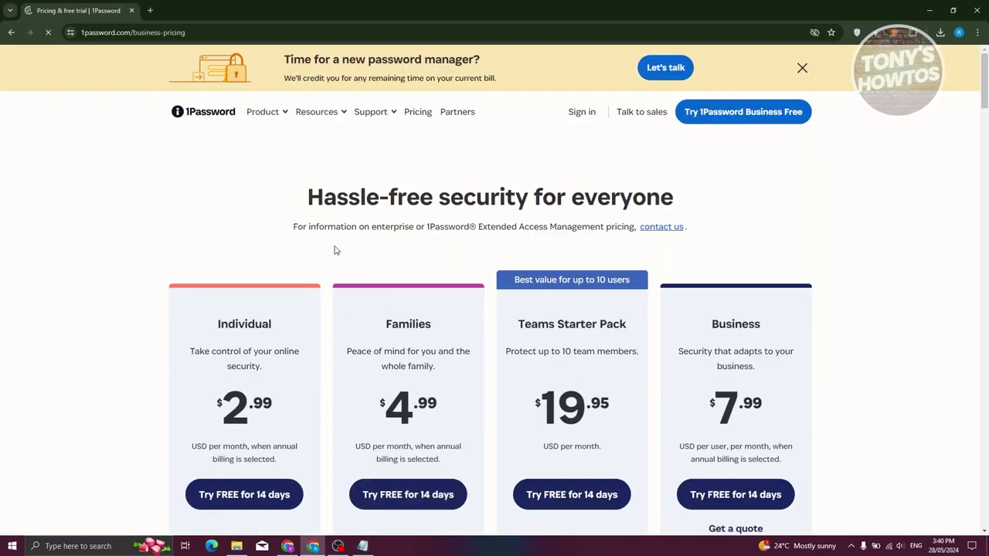
scroll(334, 248, down, 2)
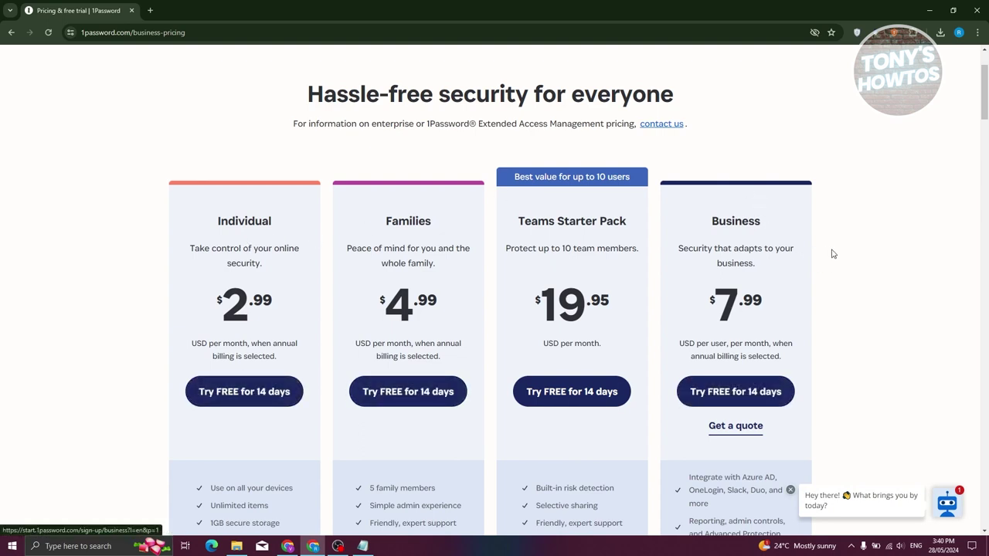
scroll(856, 296, down, 2)
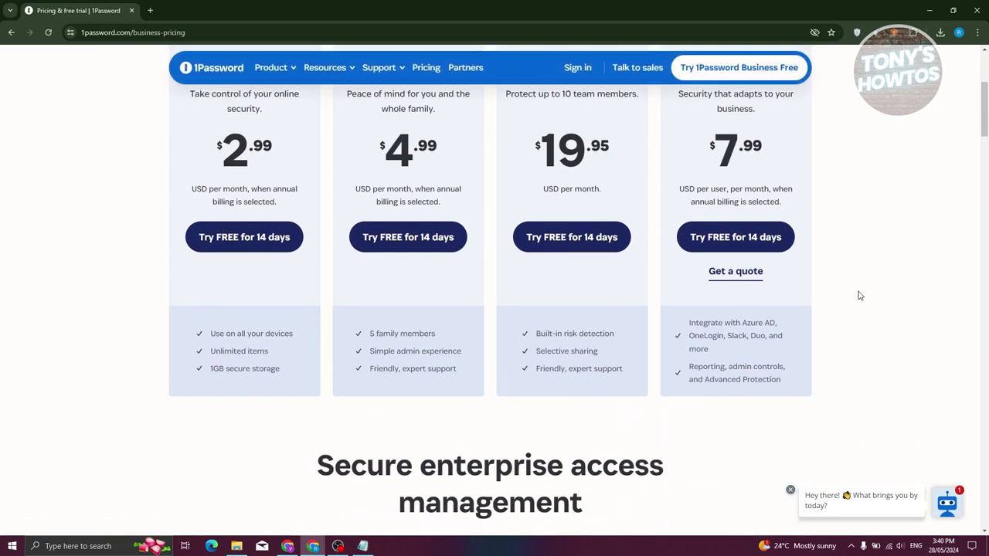
scroll(860, 296, up, 2)
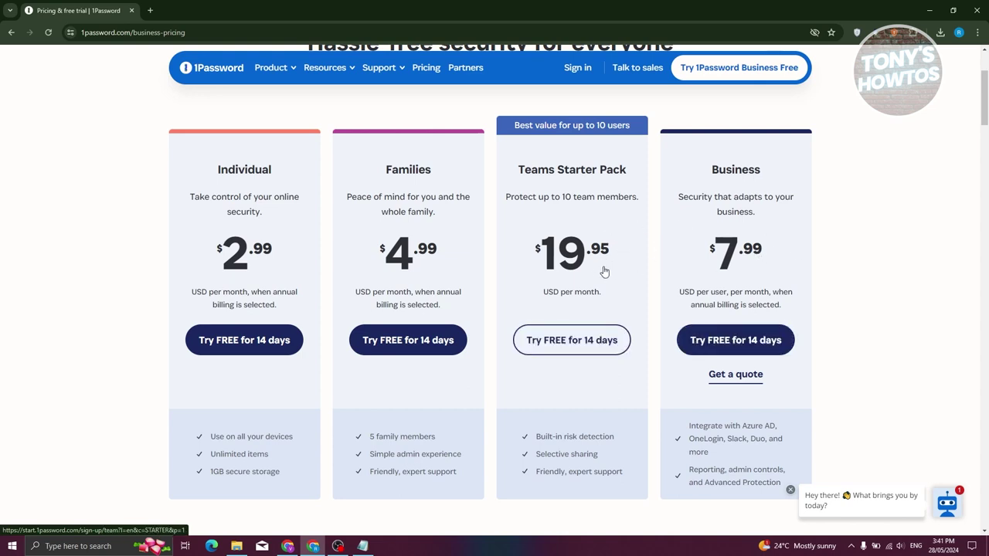
scroll(616, 315, up, 2)
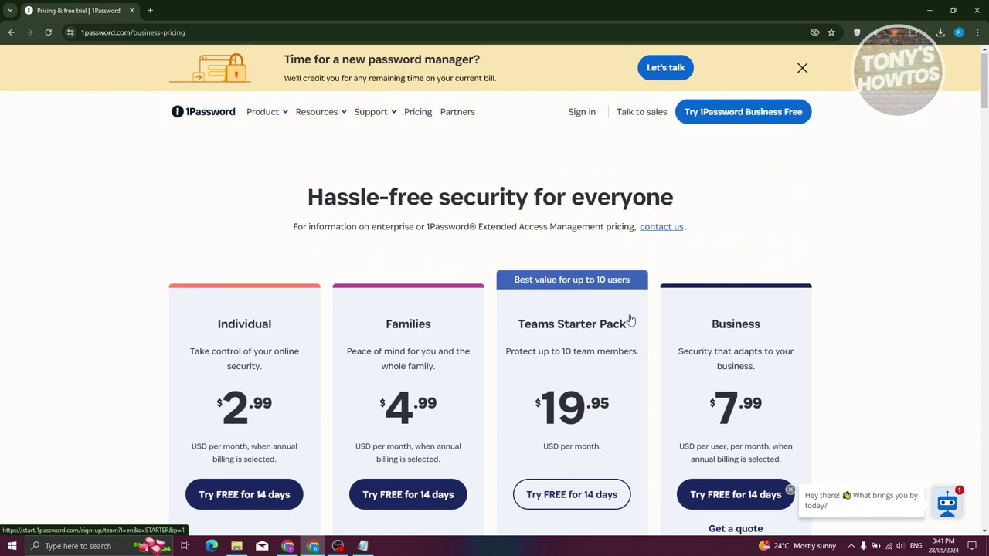
scroll(630, 319, down, 2)
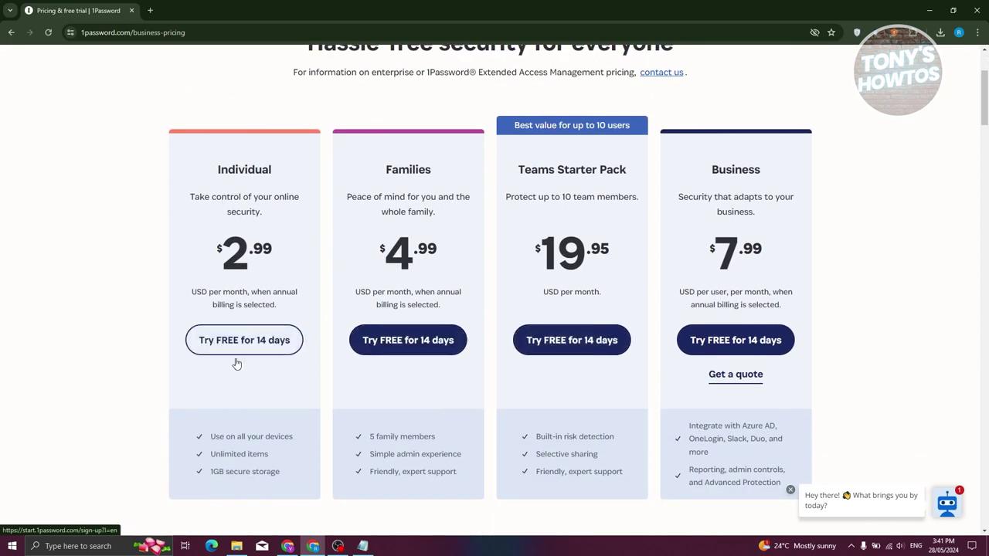
click(251, 346)
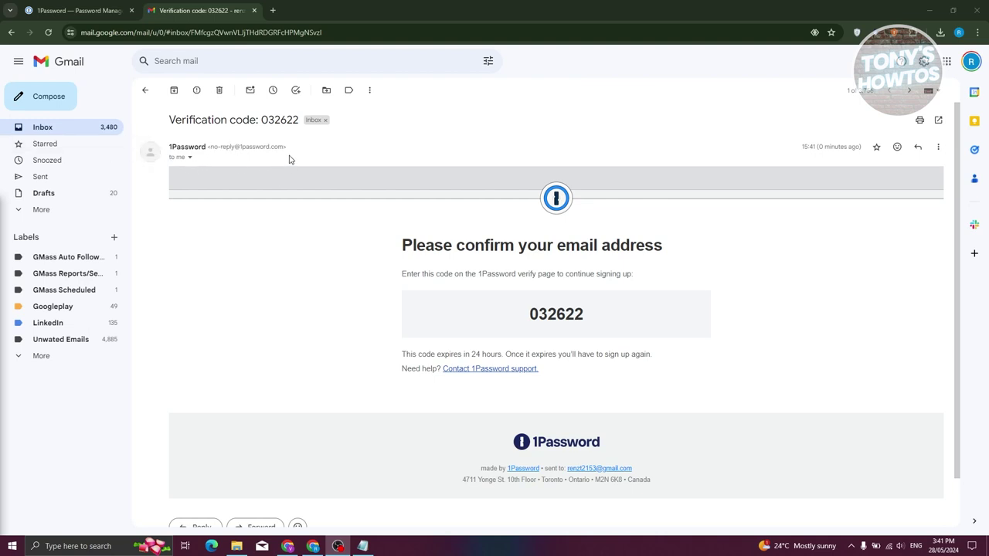
Step: Paste the emailed verification code into the Enter code field and submit it
click(60, 10)
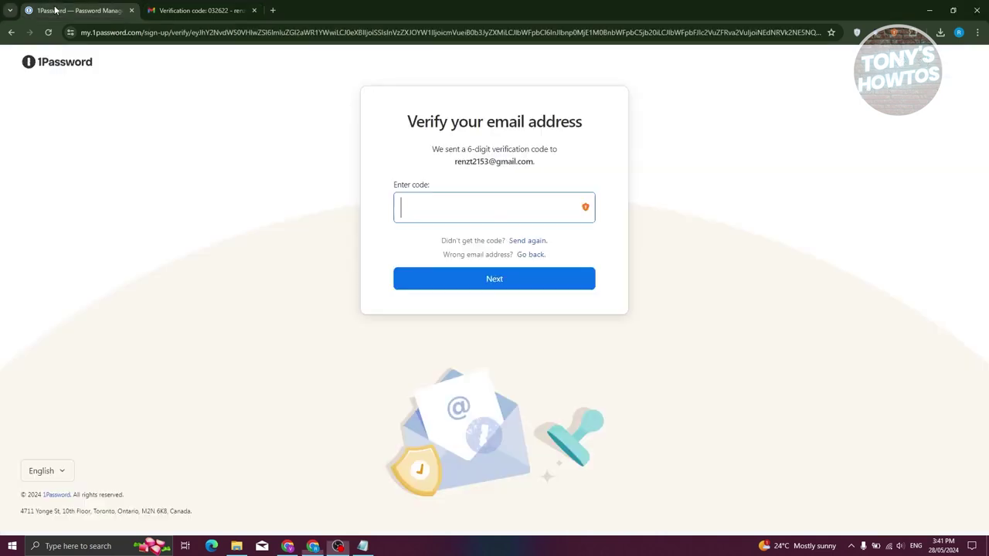
click(424, 204)
right_click(445, 202)
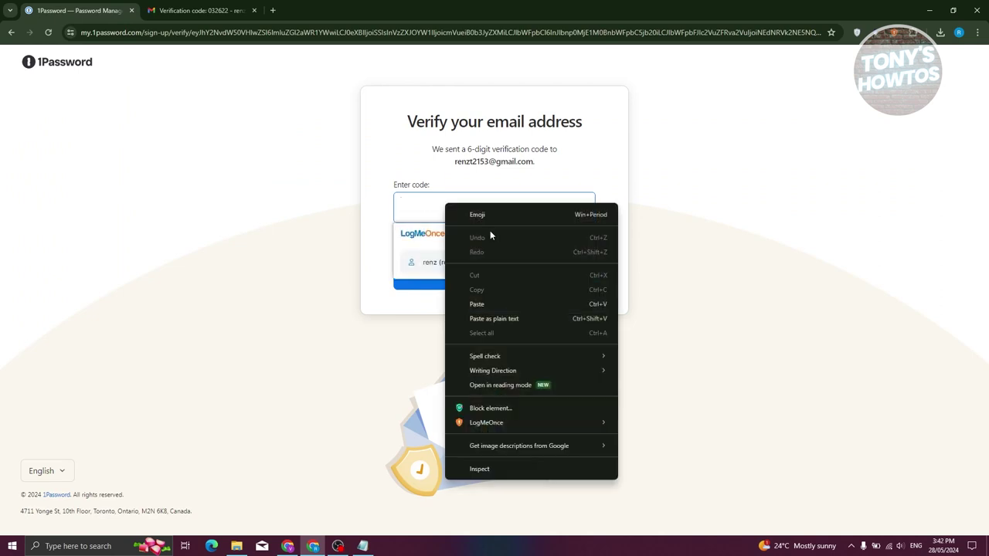
click(496, 306)
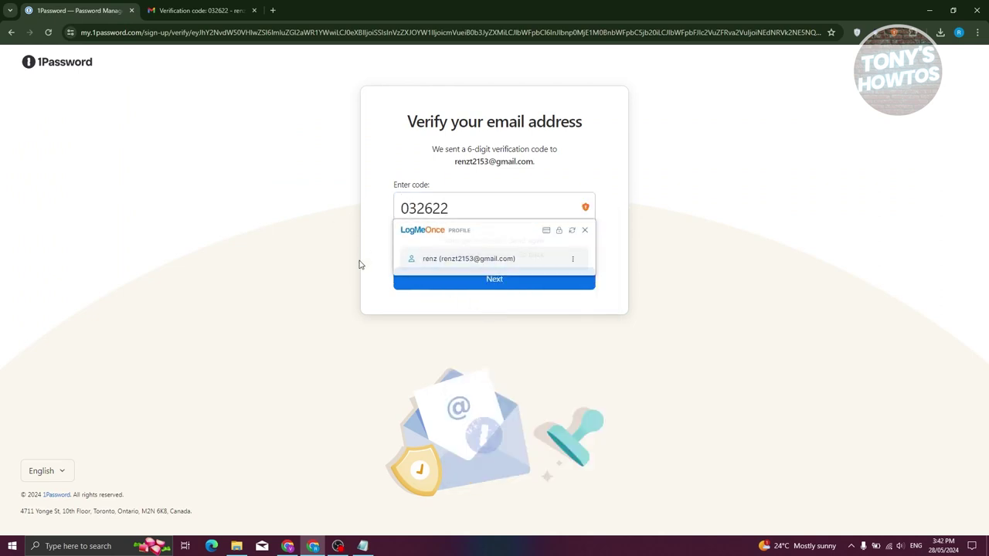
click(485, 285)
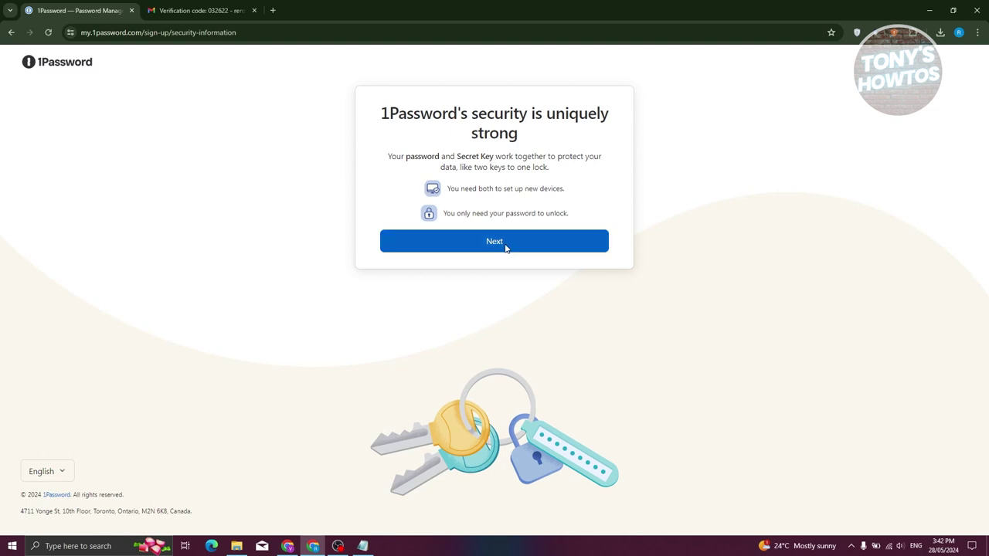
Step: Continue past the security explanation, create the account with payment deferred, and generate the Secret Key
click(506, 246)
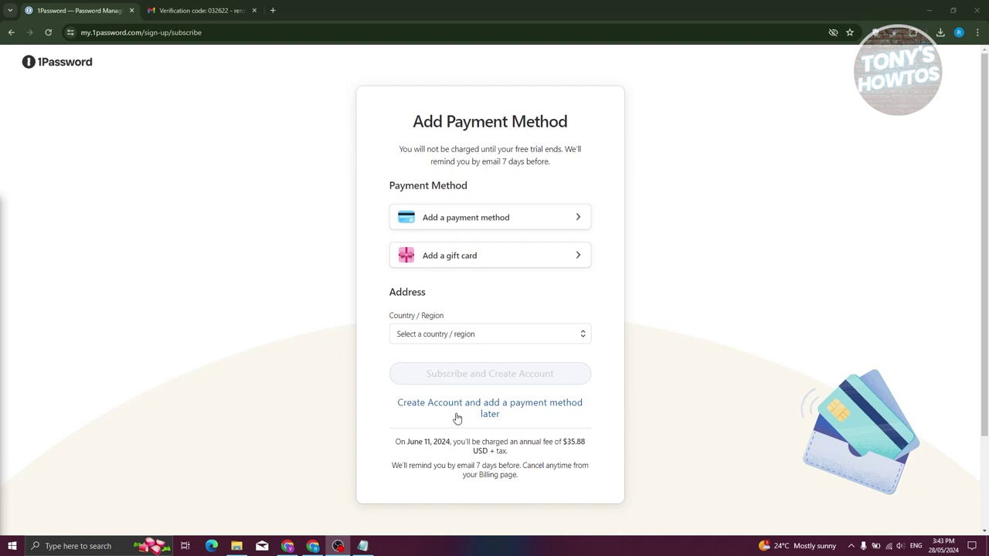
click(462, 413)
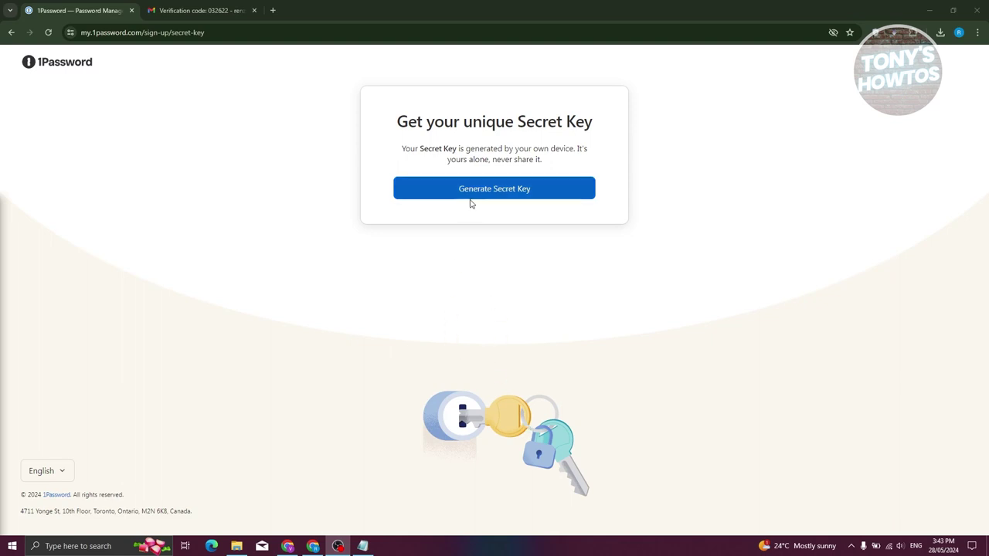
click(471, 194)
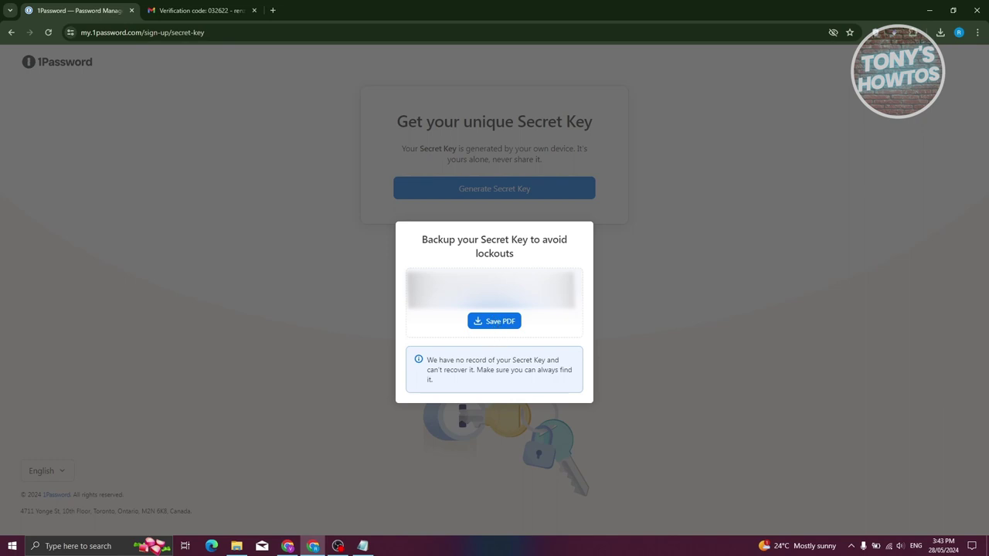
Step: Select the Secret Key, save it as a PDF backup, and continue to the home page
drag(410, 289, 575, 294)
click(490, 321)
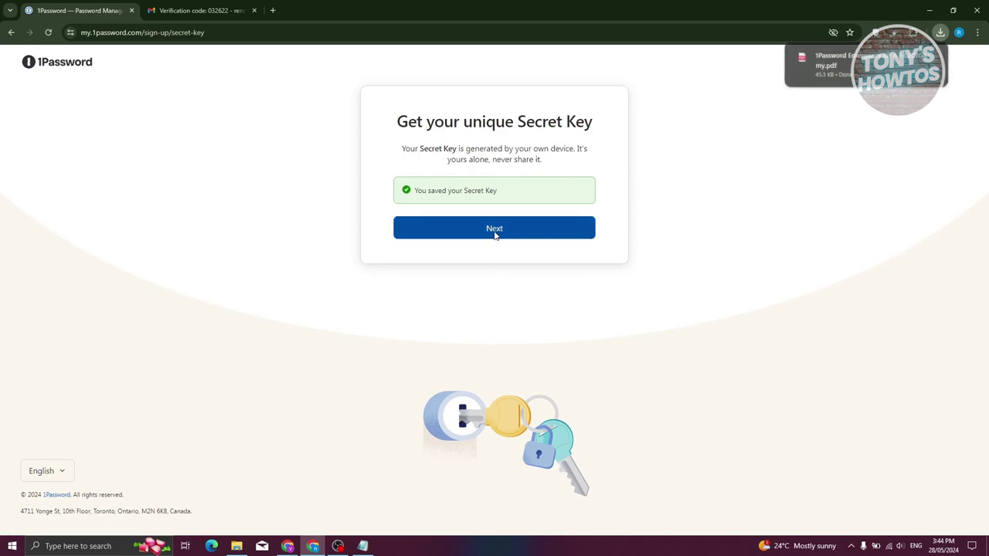
click(495, 231)
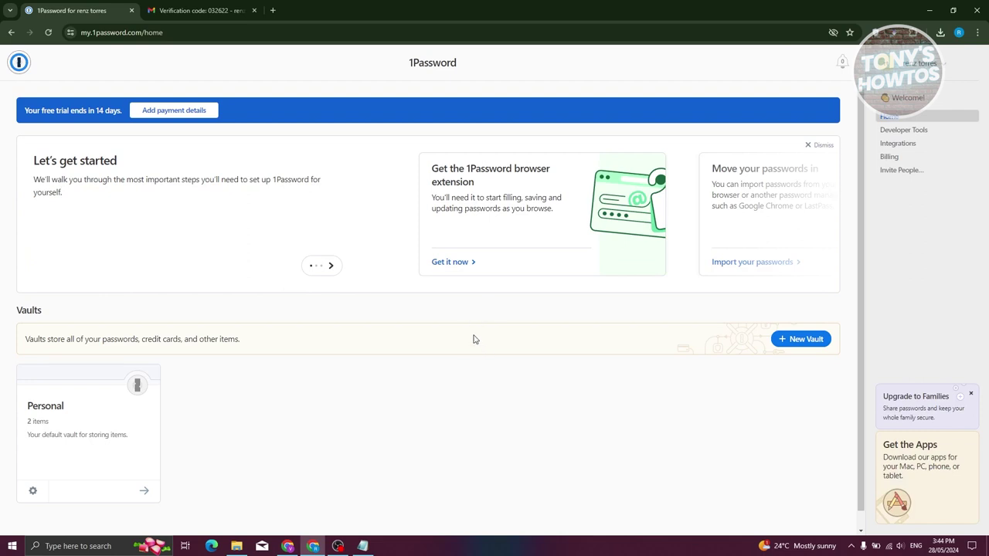
Step: Create a new vault named 'Work Vault' and return to the home dashboard
scroll(463, 349, down, 1)
scroll(470, 354, up, 1)
scroll(210, 339, down, 1)
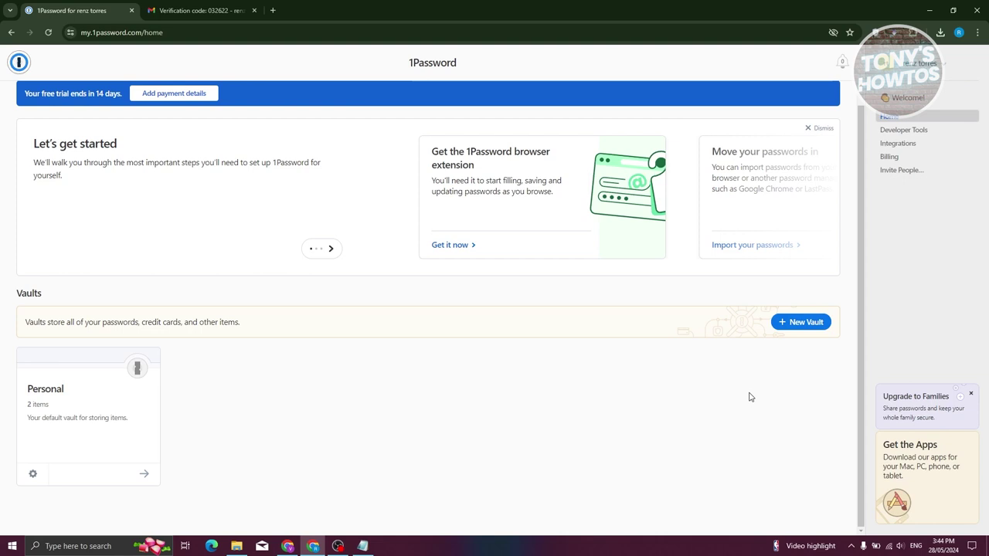
click(796, 326)
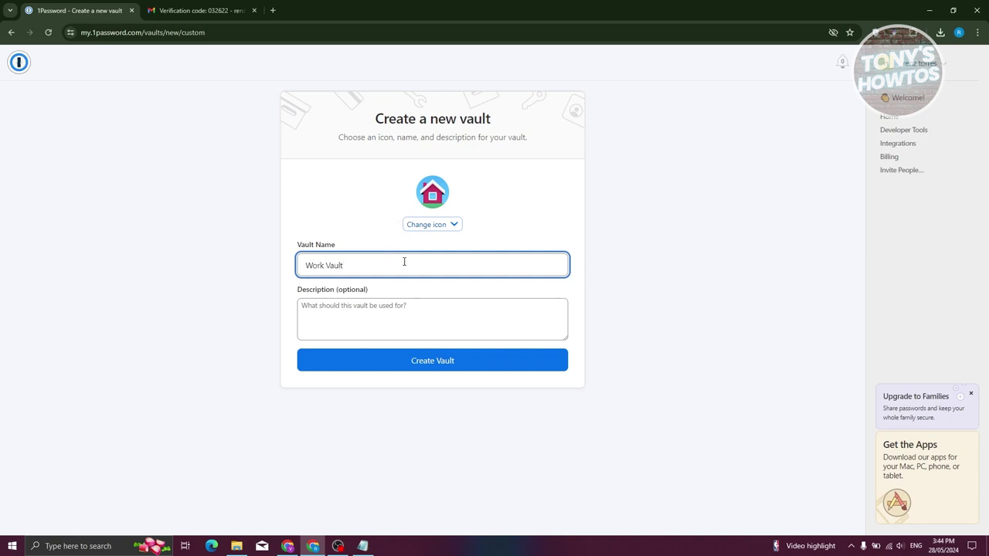
click(437, 363)
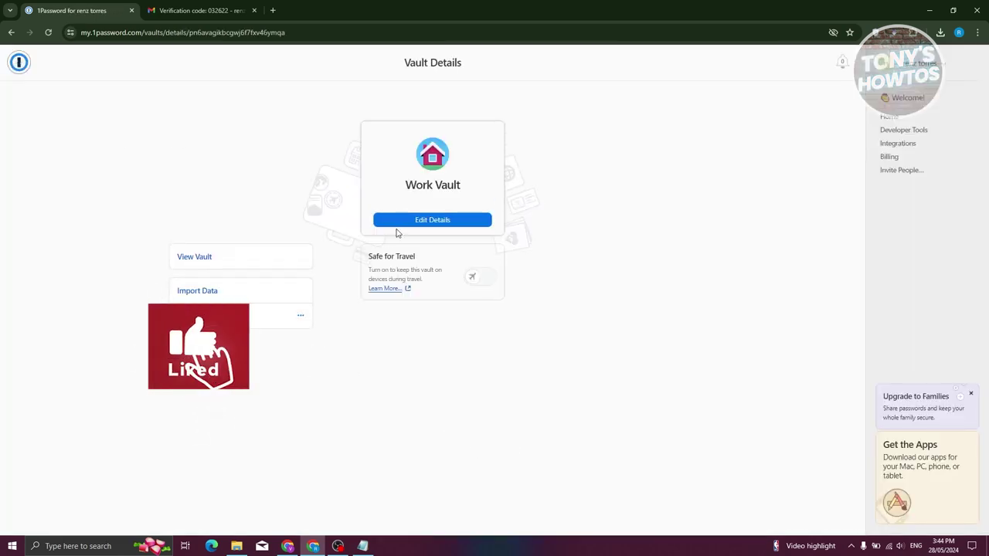
click(903, 117)
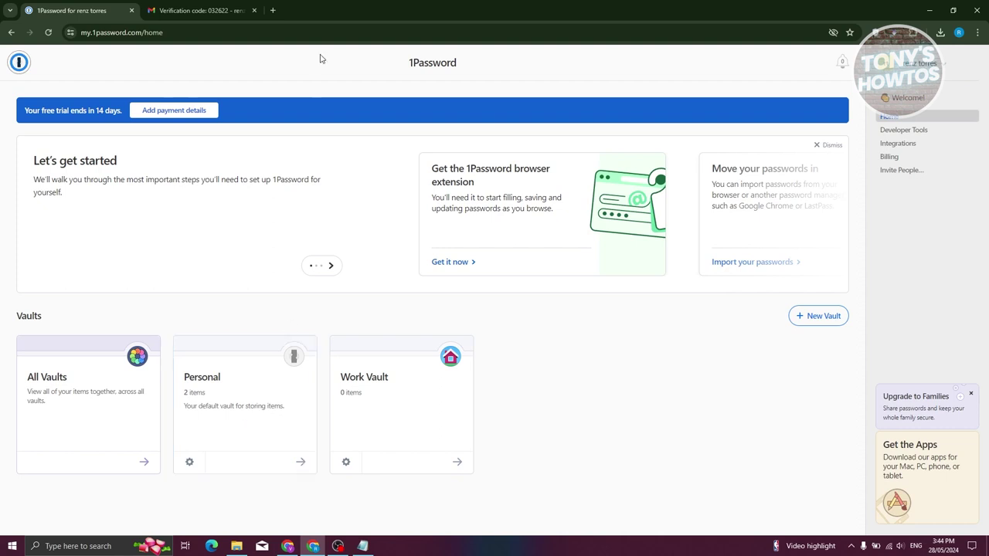
Step: Close the Gmail verification code tab and go to the Developer Tools page
click(252, 11)
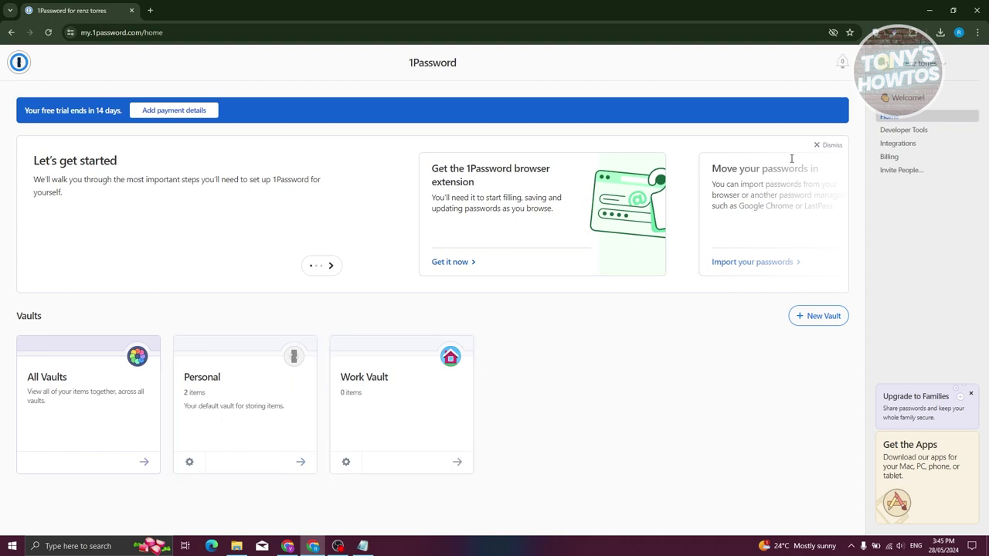
click(900, 130)
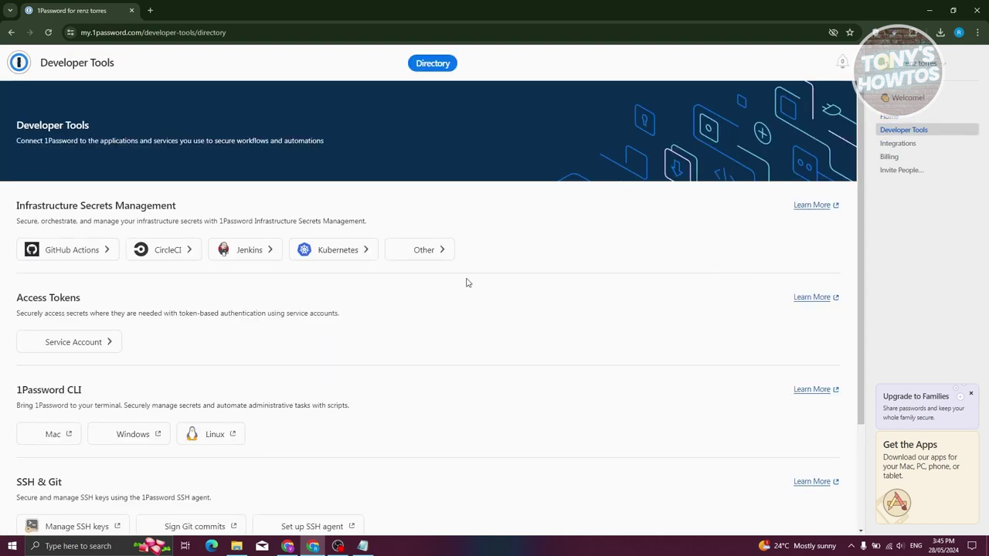
scroll(529, 298, down, 2)
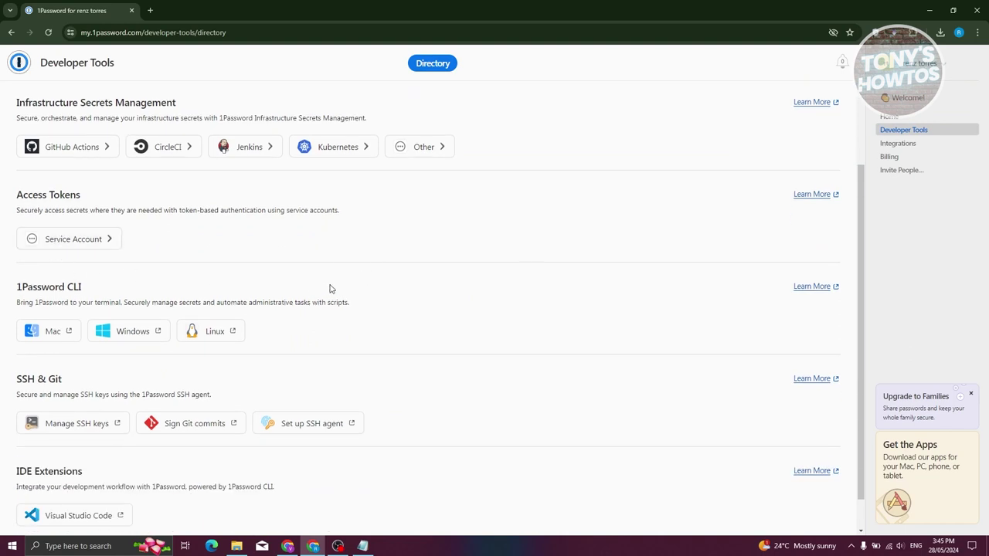
scroll(456, 301, down, 1)
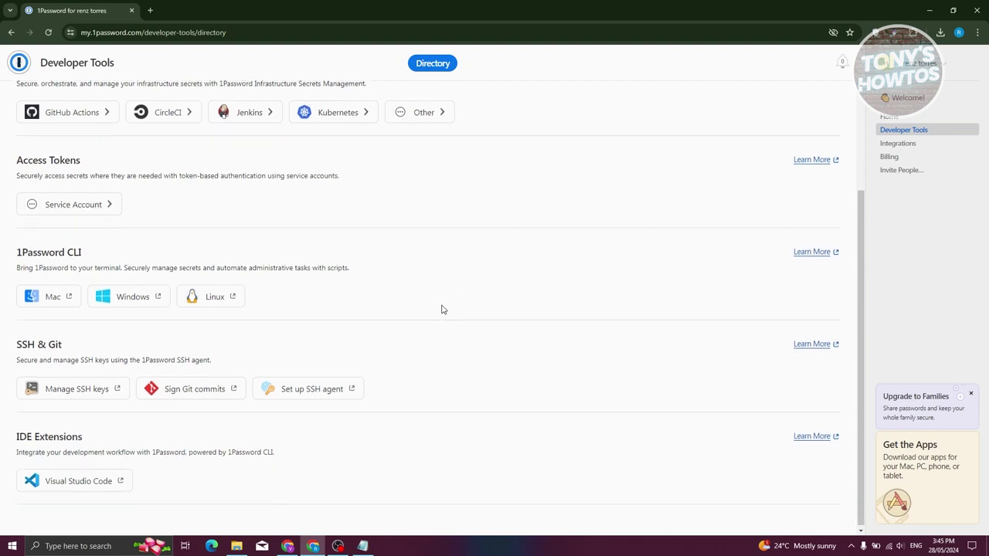
scroll(695, 309, up, 3)
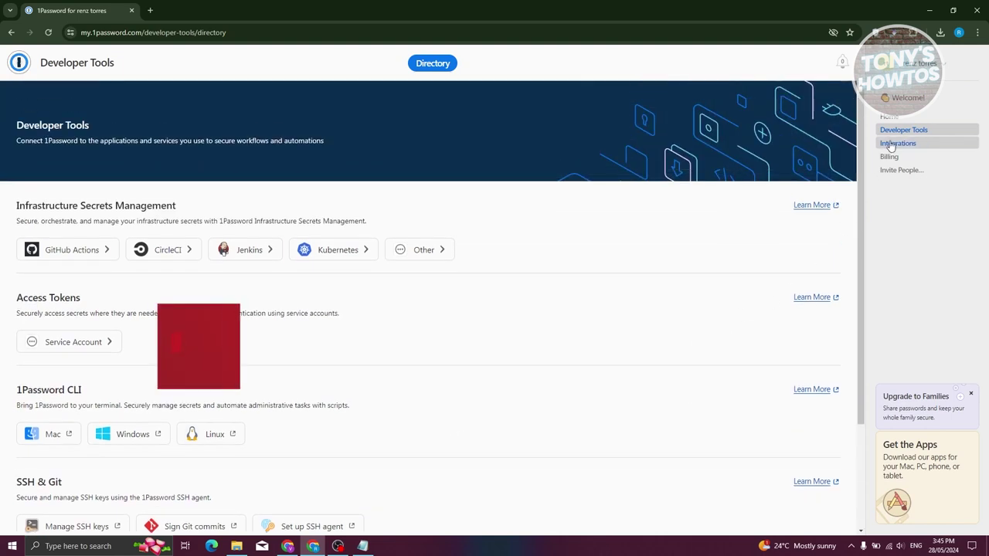
click(898, 143)
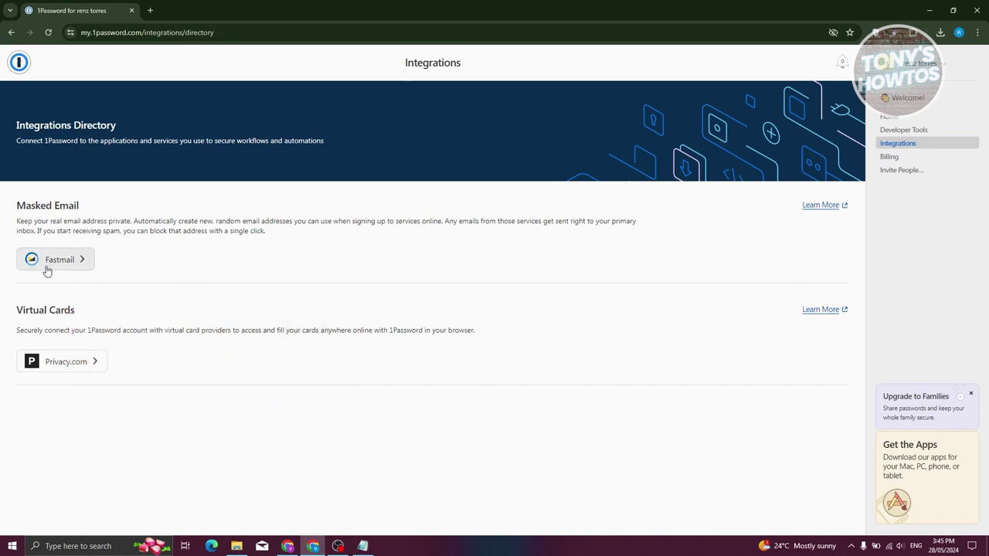
click(887, 157)
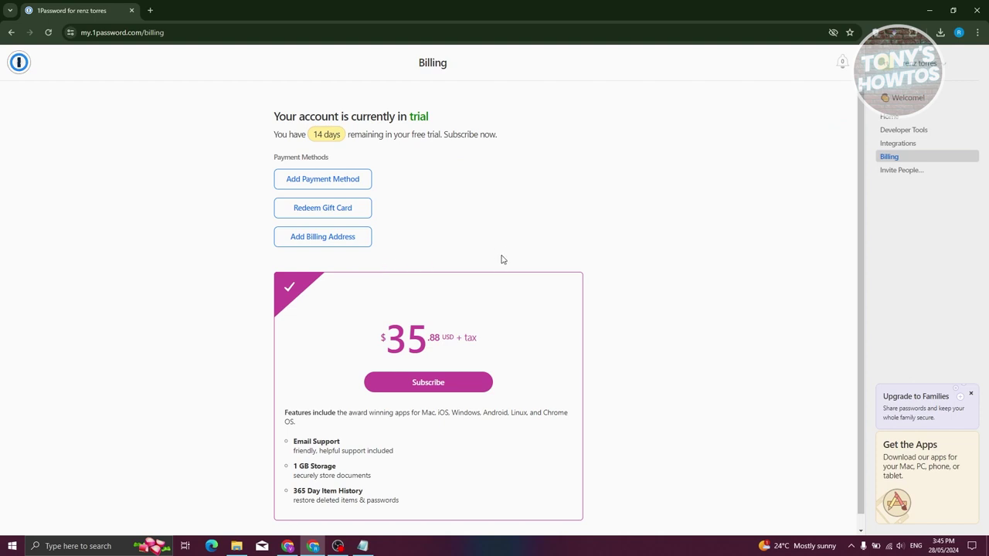
click(917, 172)
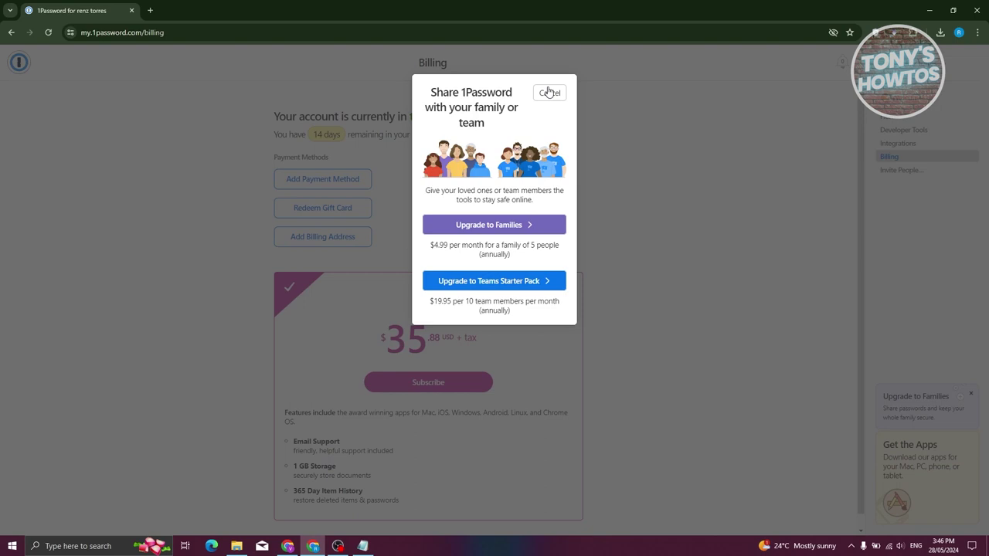
click(550, 93)
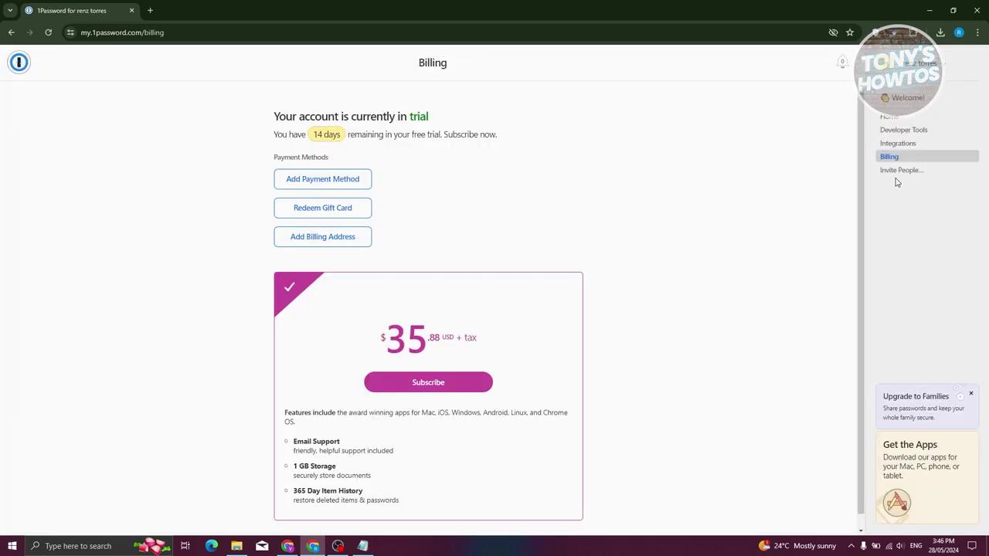
click(890, 118)
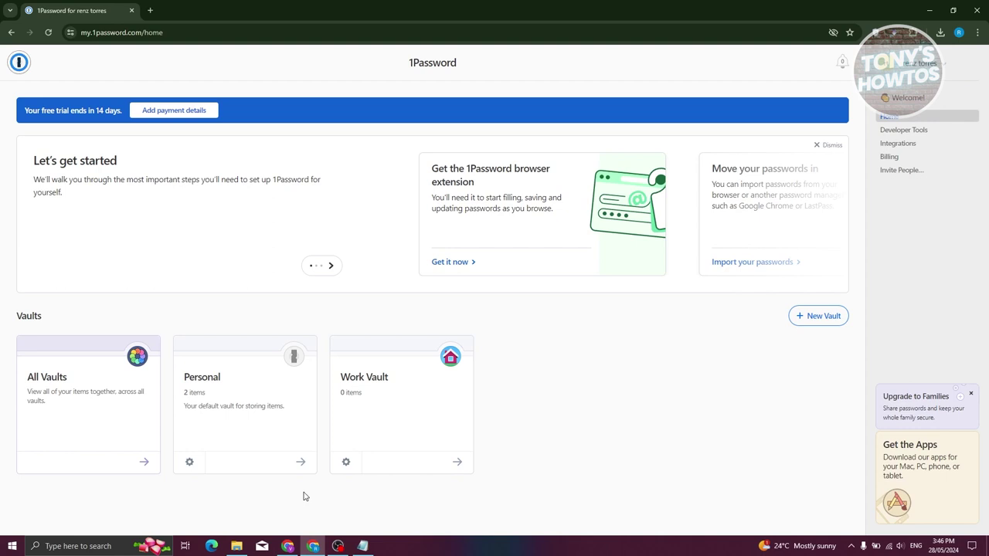
click(345, 462)
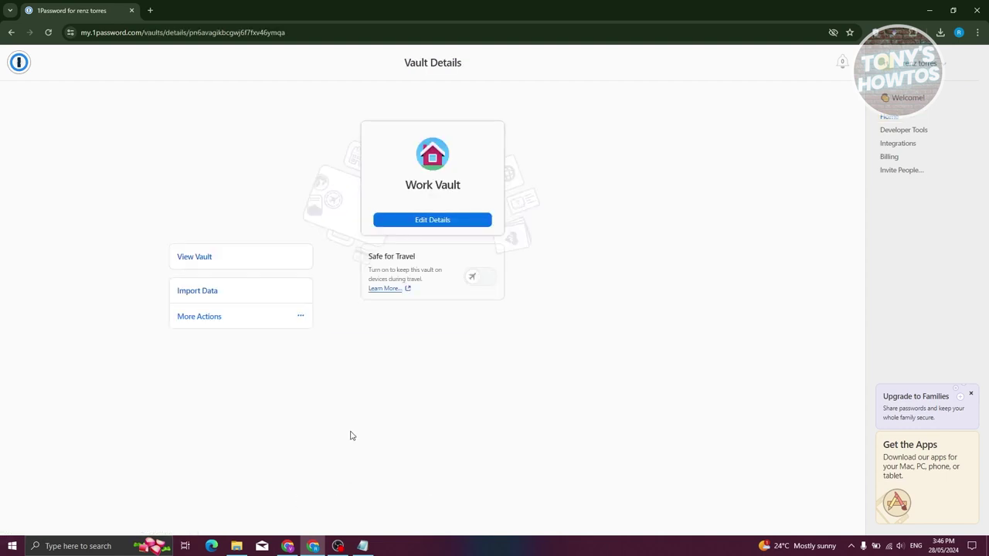
Step: Check the Work Vault's More Actions without deleting it, then open the Personal vault
click(293, 316)
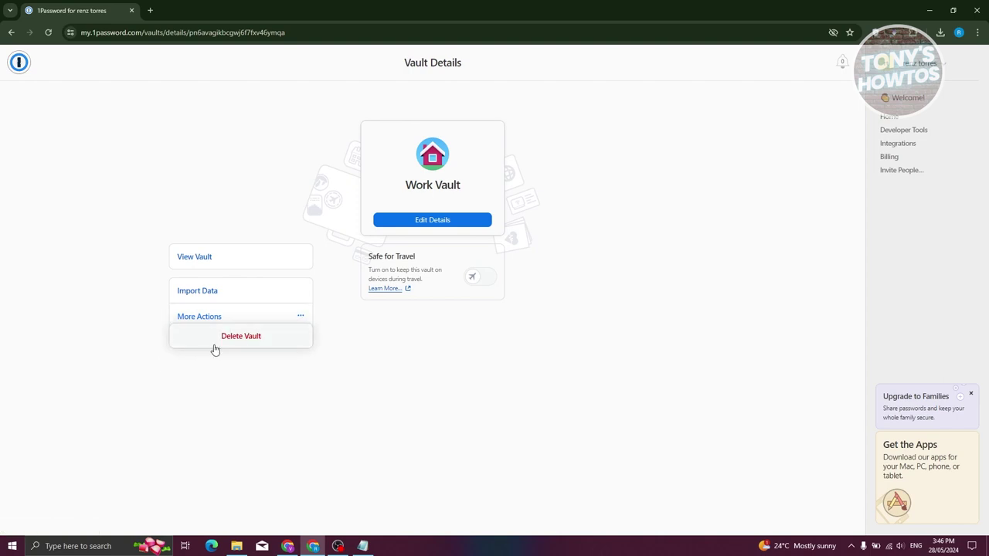
click(10, 139)
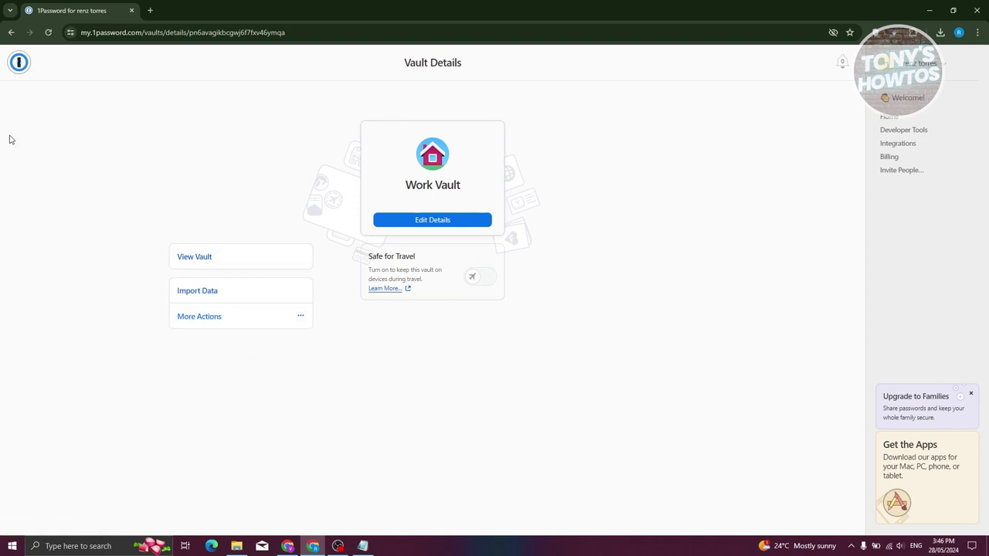
click(11, 32)
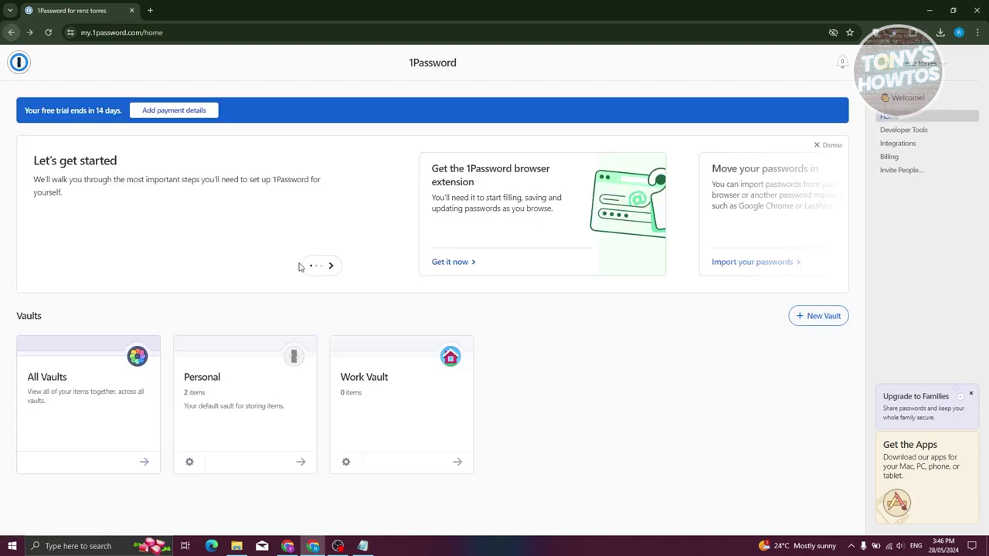
click(237, 400)
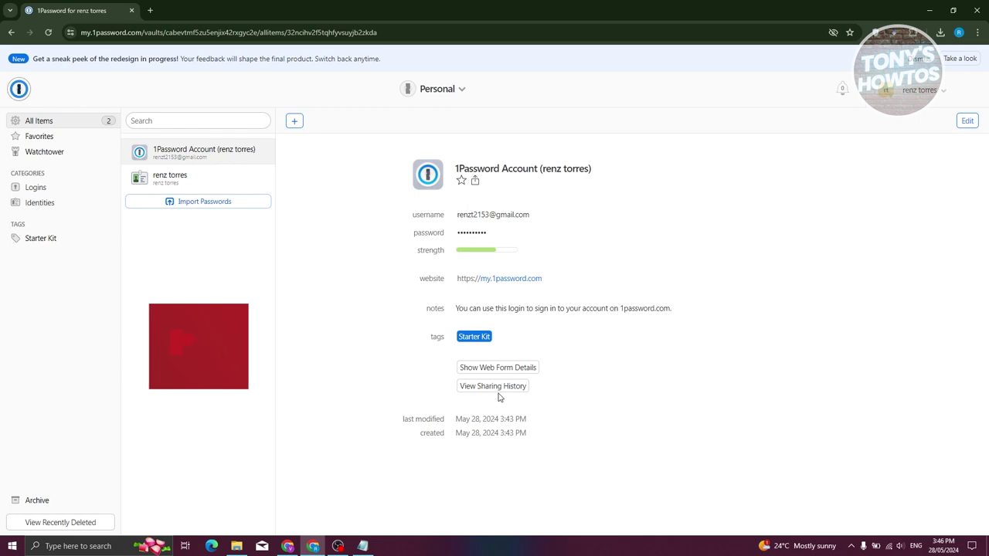
Step: View the identity item's details, then the Favorites list, then the Watchtower report
click(182, 179)
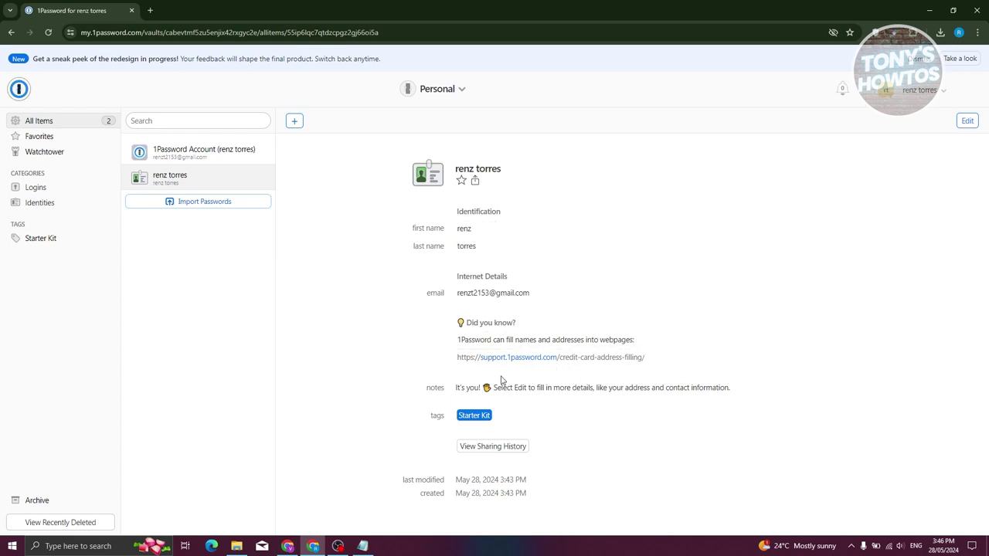
click(48, 138)
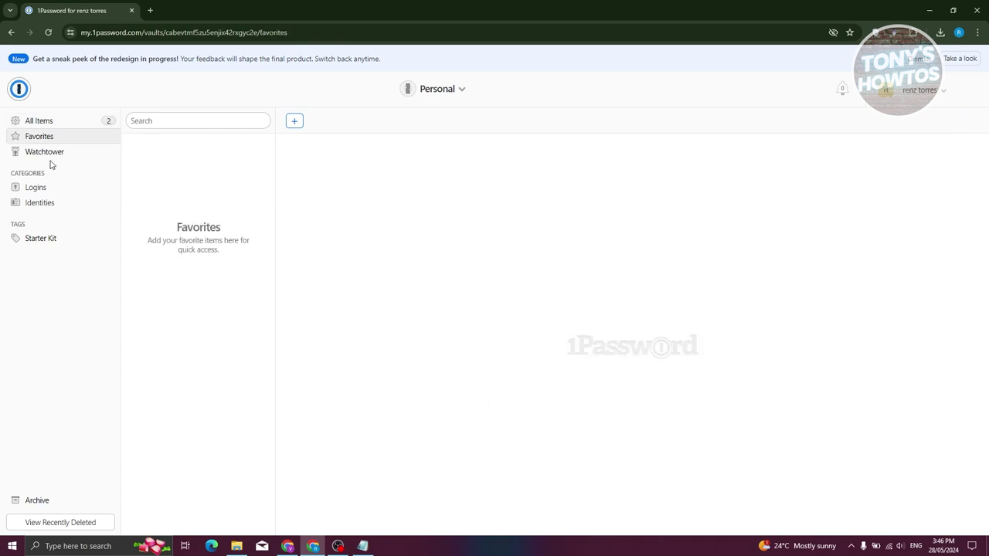
click(46, 152)
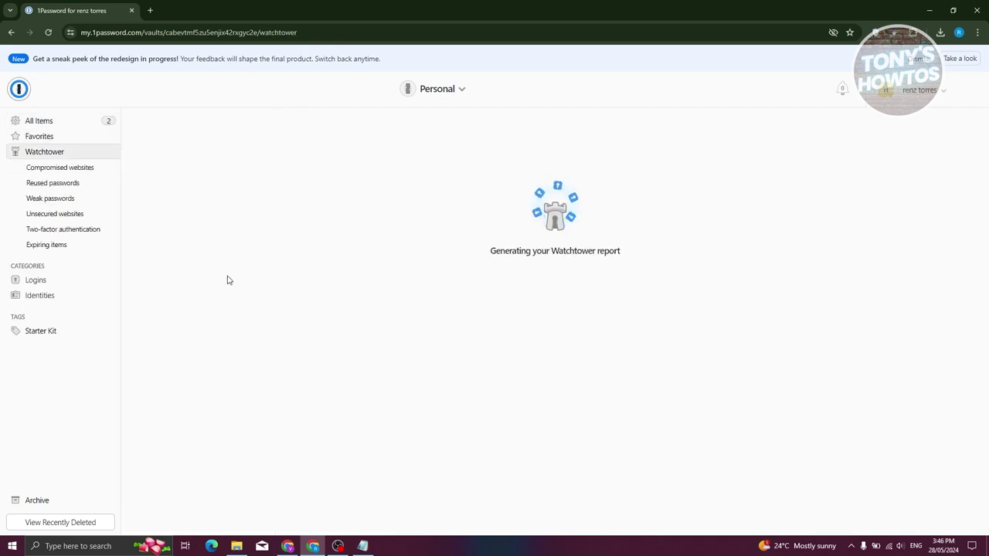
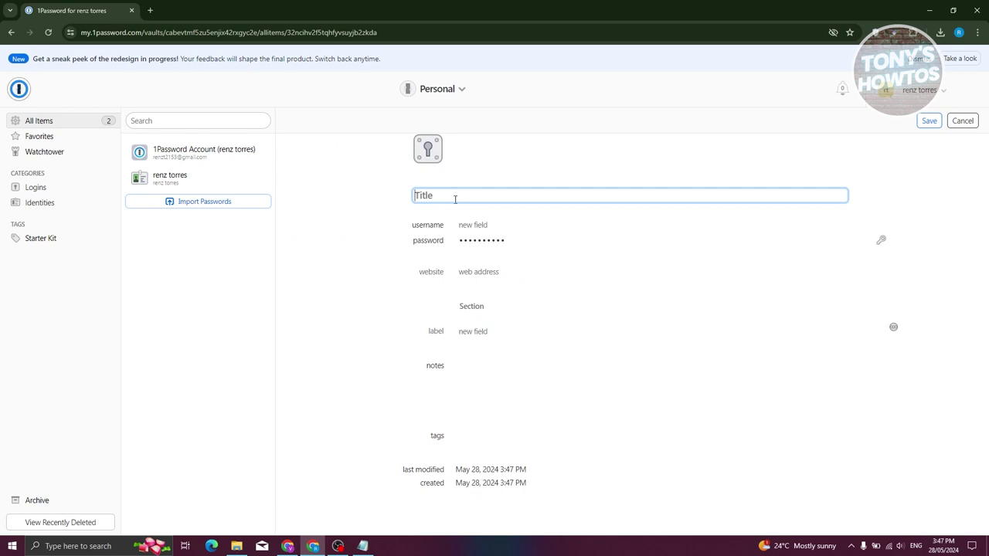
Step: Title the new login Facebook and enter its username, password and website fb.com
text(Facebook)
click(475, 224)
text(username)
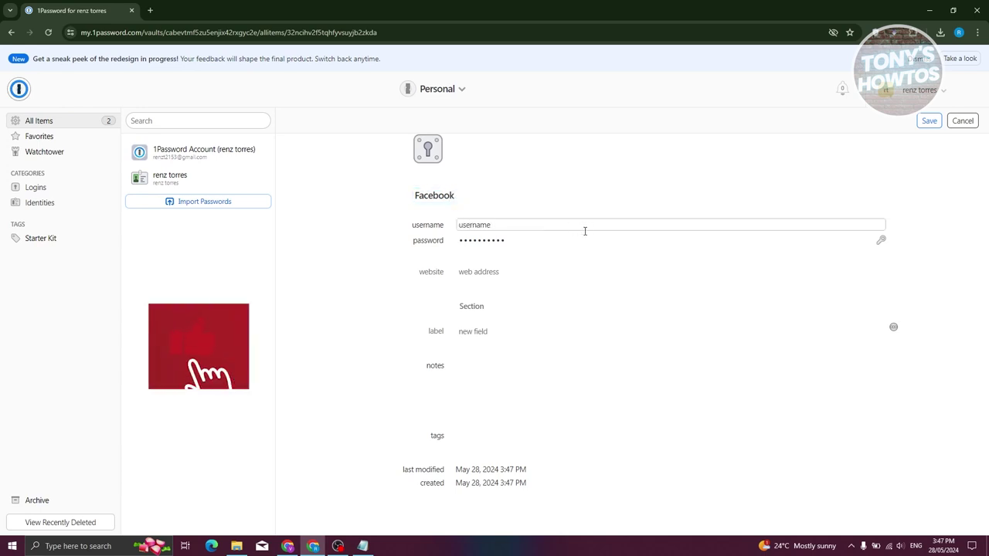
click(547, 241)
text(password)
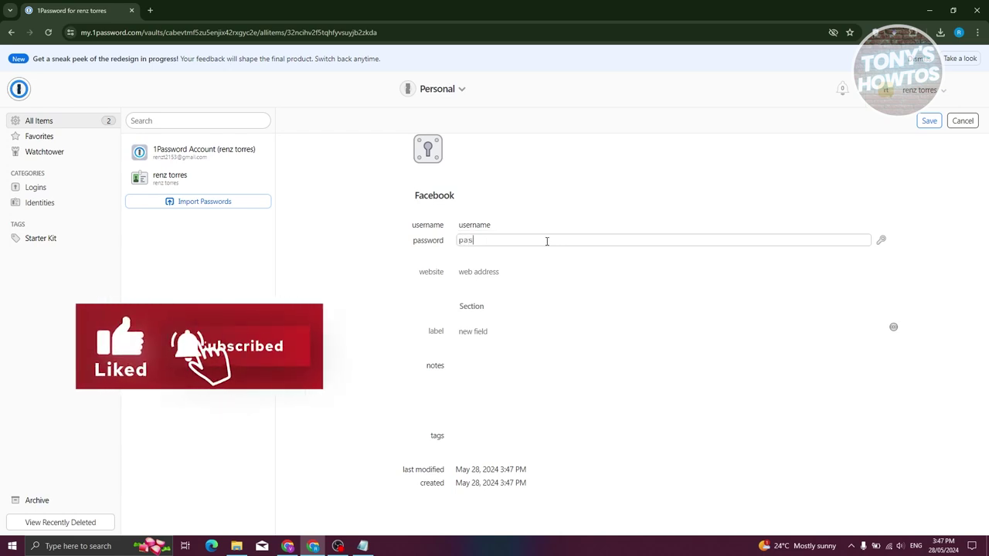
click(320, 287)
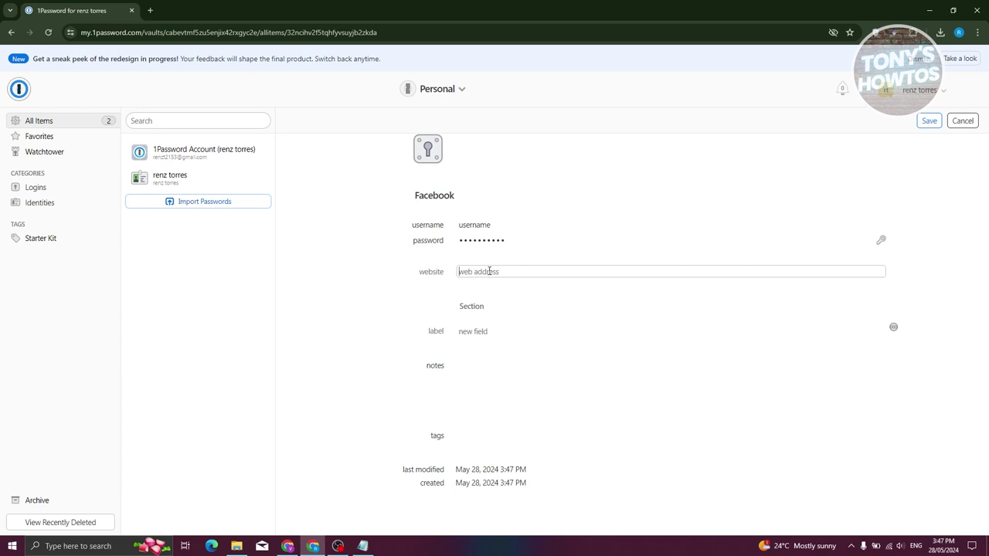
click(489, 271)
text(fb.com)
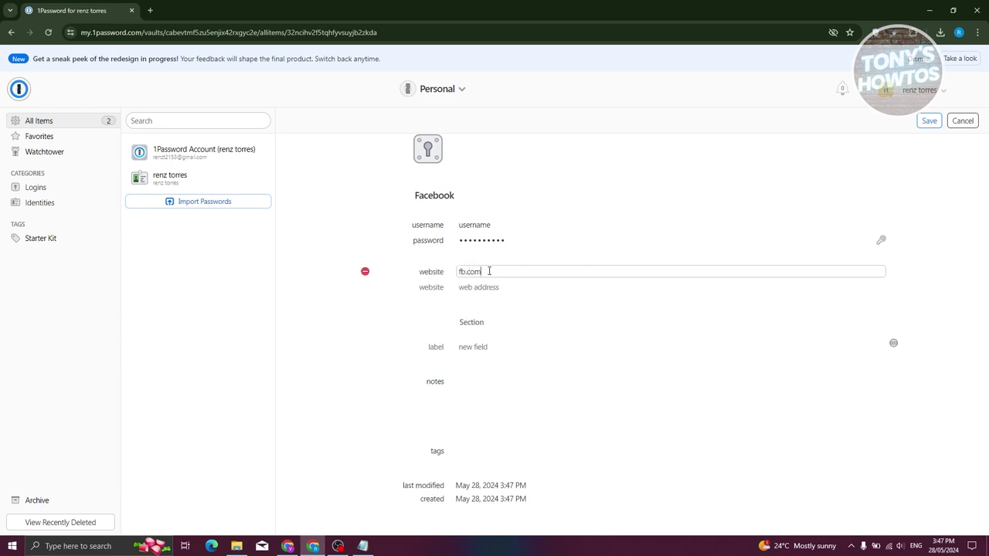
click(344, 353)
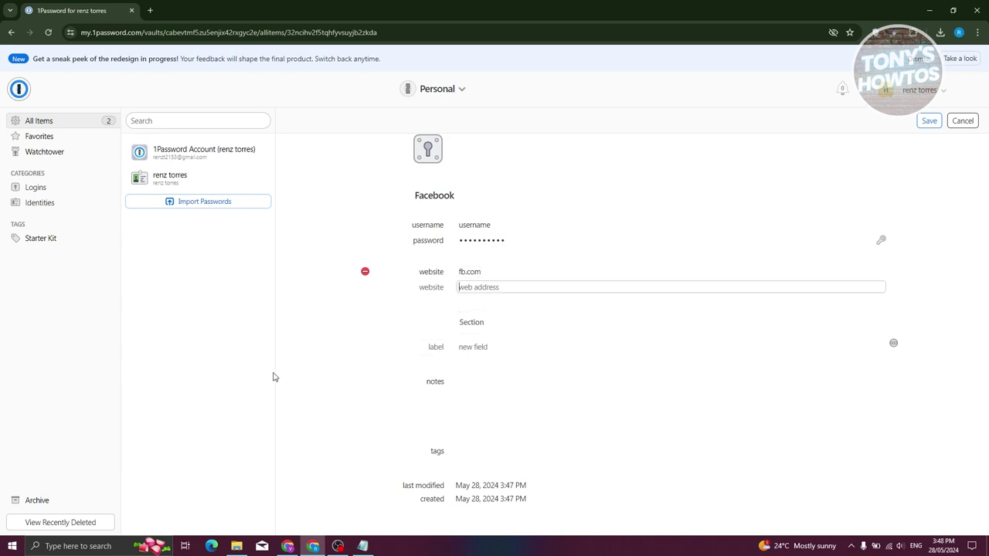
Step: Tag the Facebook login personal and save it
click(501, 330)
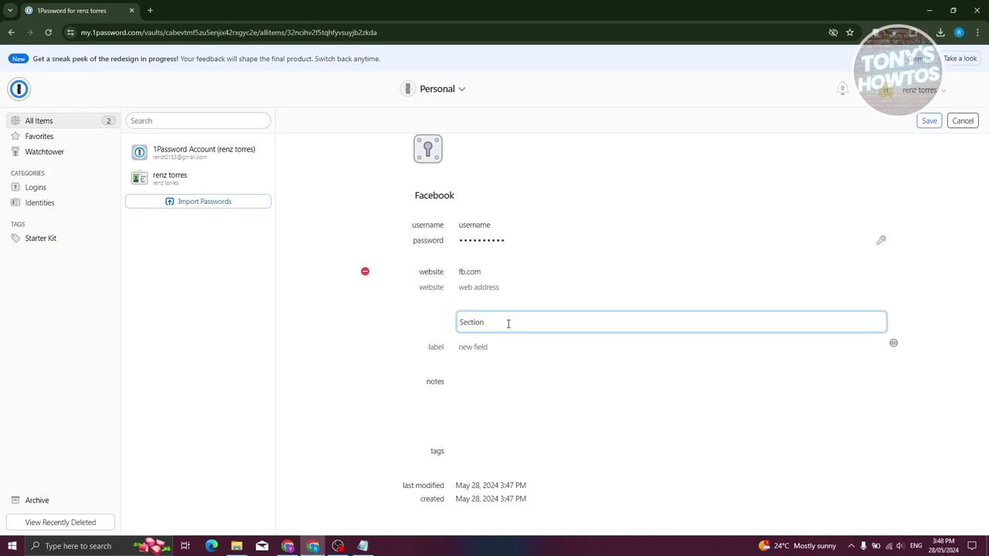
click(435, 347)
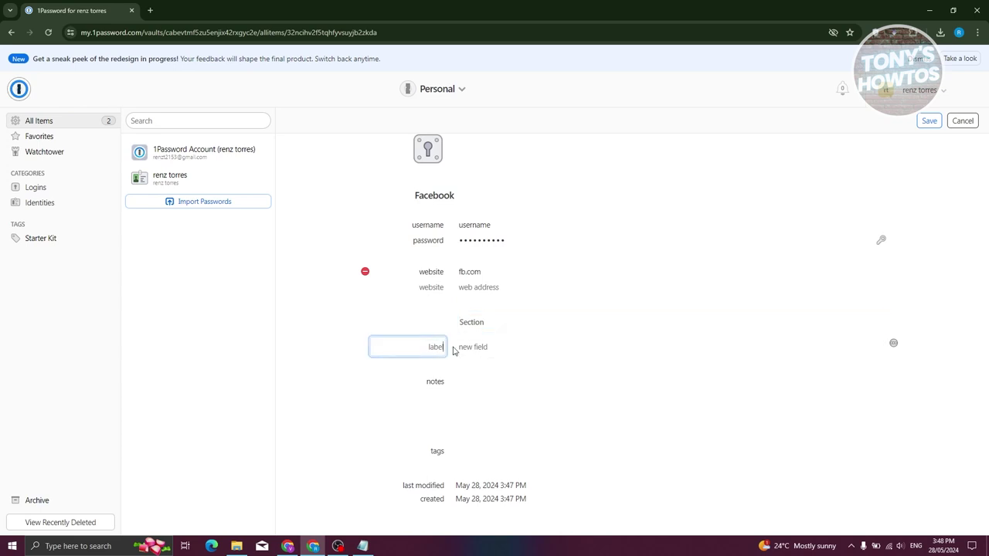
click(492, 354)
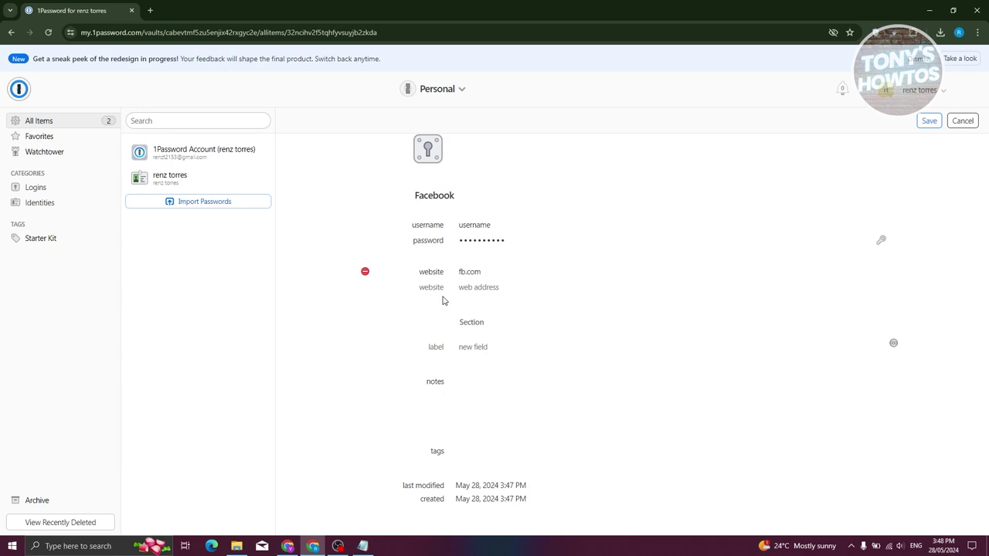
click(461, 398)
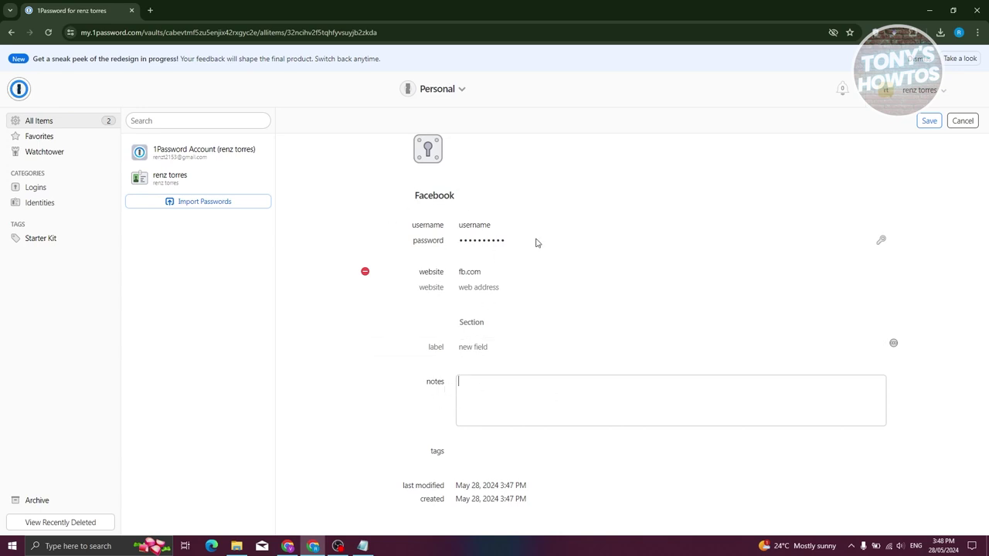
click(487, 451)
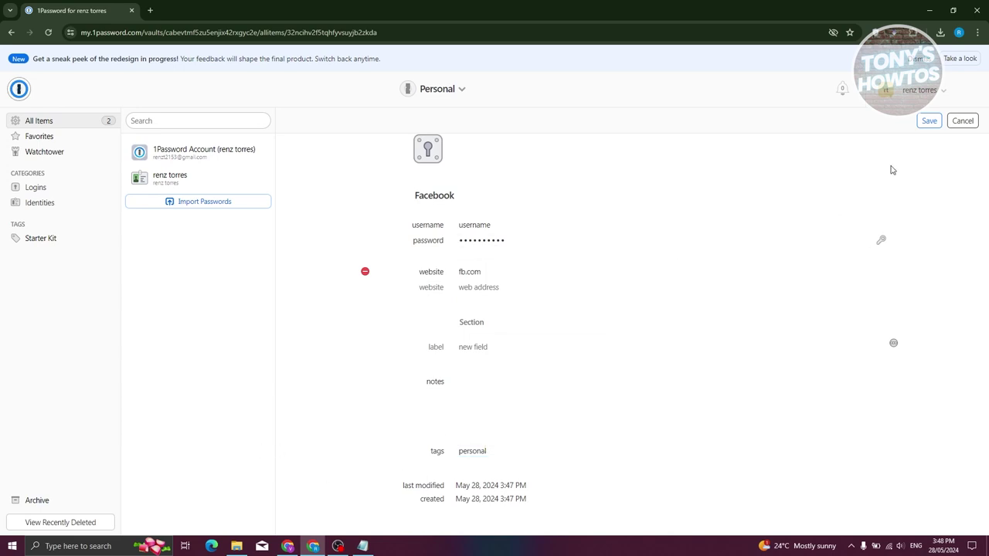
click(929, 121)
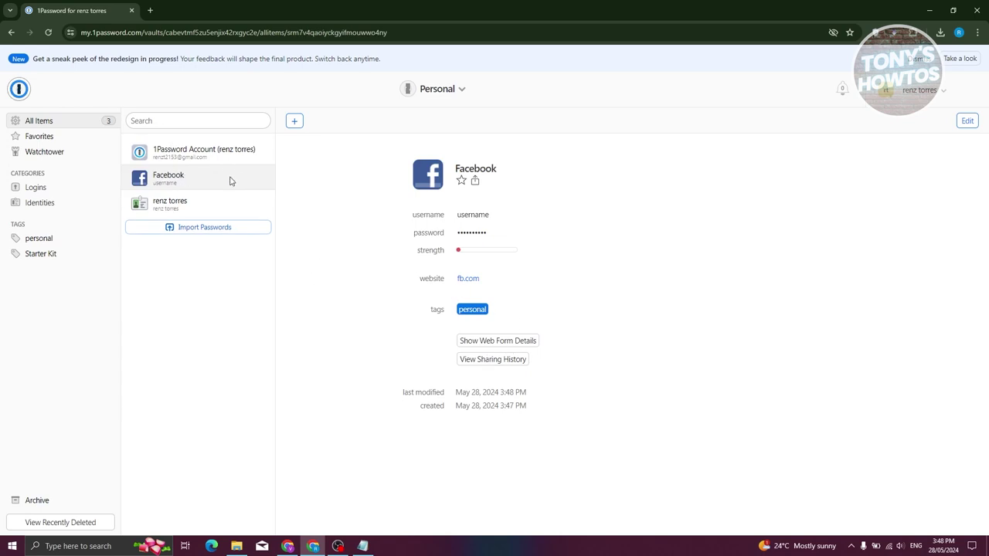
Step: Browse the identity, Facebook and 1Password Account items, then start a new Credit Card item
click(208, 204)
click(189, 179)
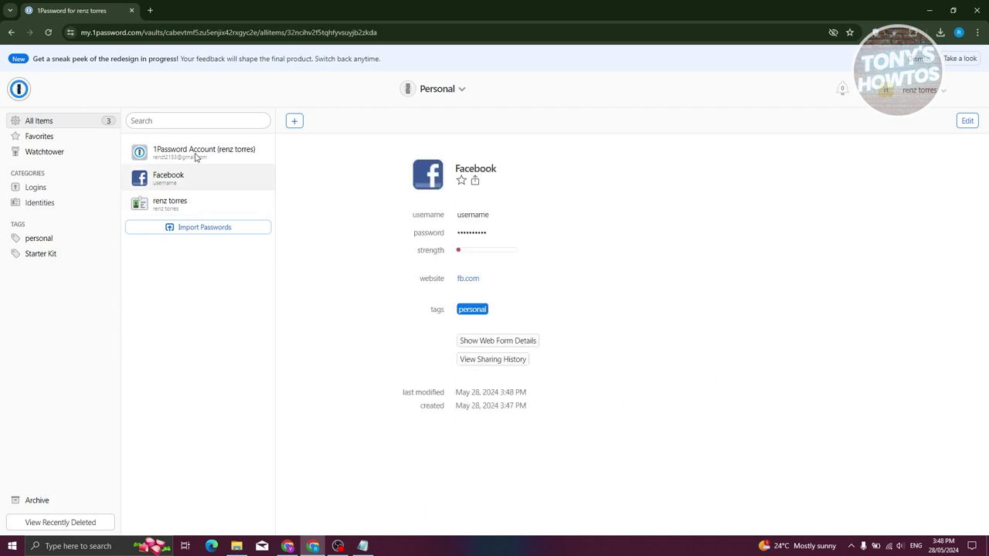
click(196, 153)
click(294, 124)
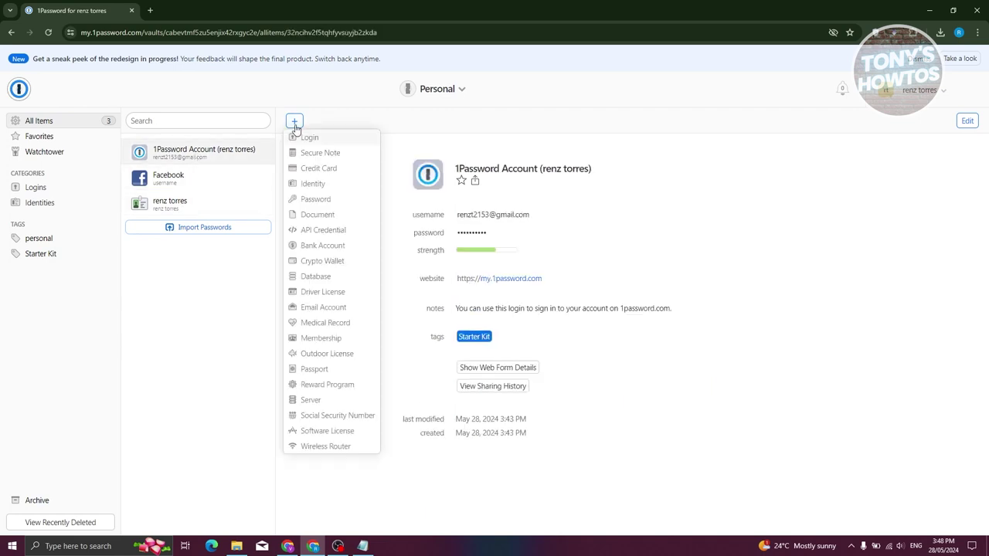
click(333, 170)
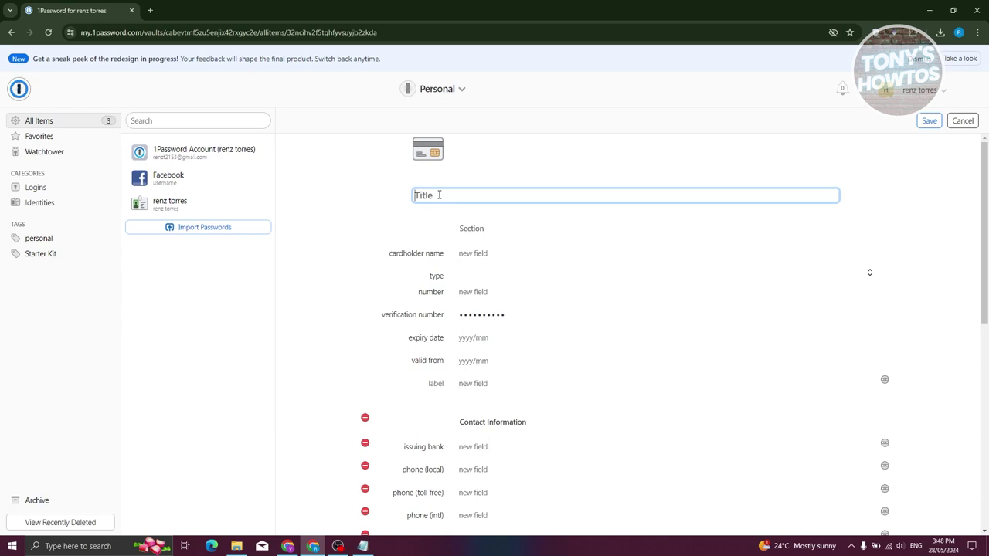
Step: Look through the card's cardholder, number, expiry, valid-from and custom label fields
click(468, 255)
click(497, 291)
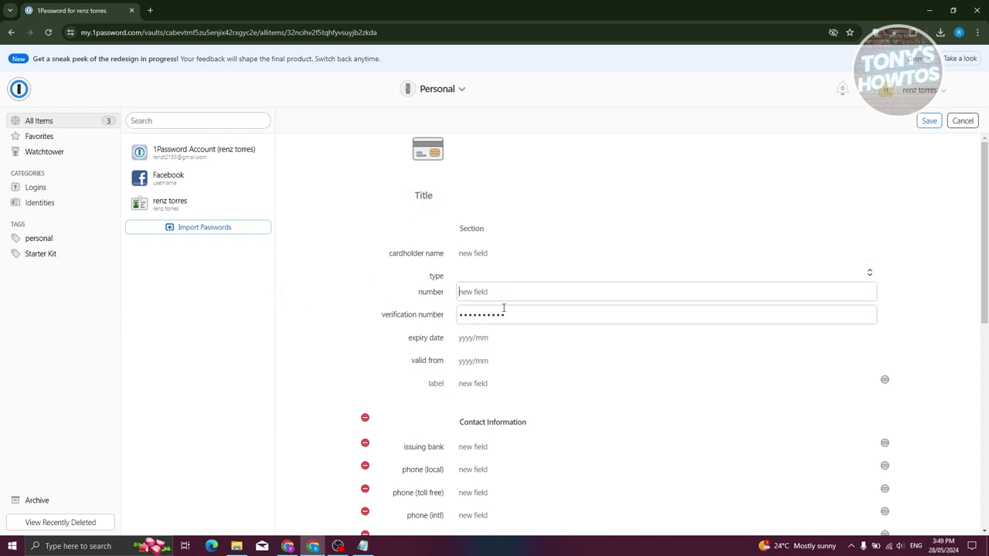
scroll(297, 303, down, 1)
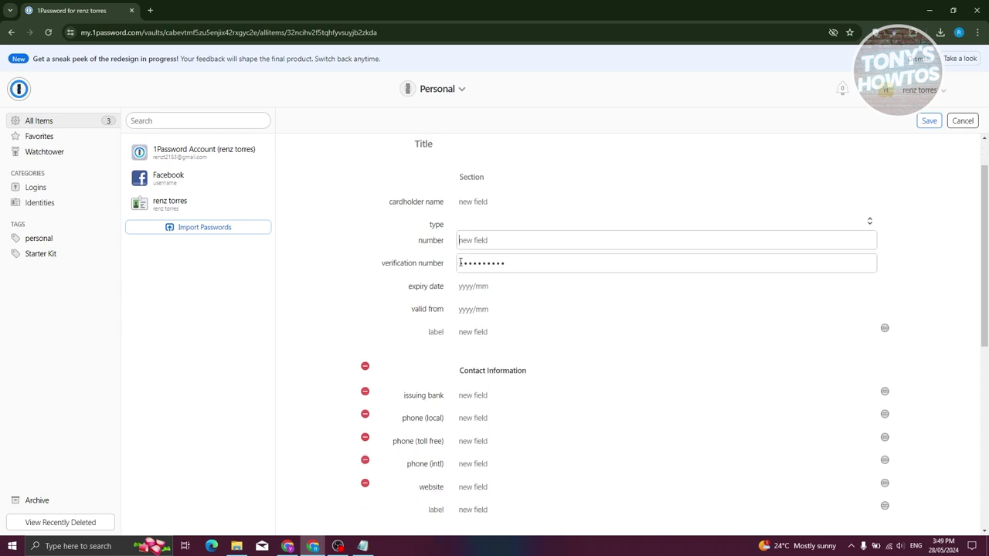
click(489, 286)
click(489, 310)
click(503, 333)
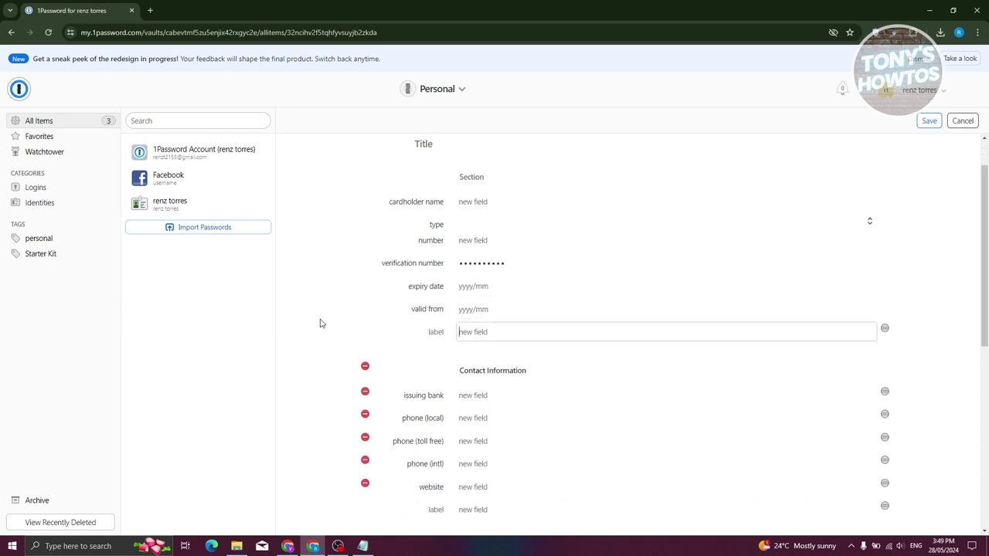
scroll(495, 320, down, 4)
scroll(404, 431, down, 3)
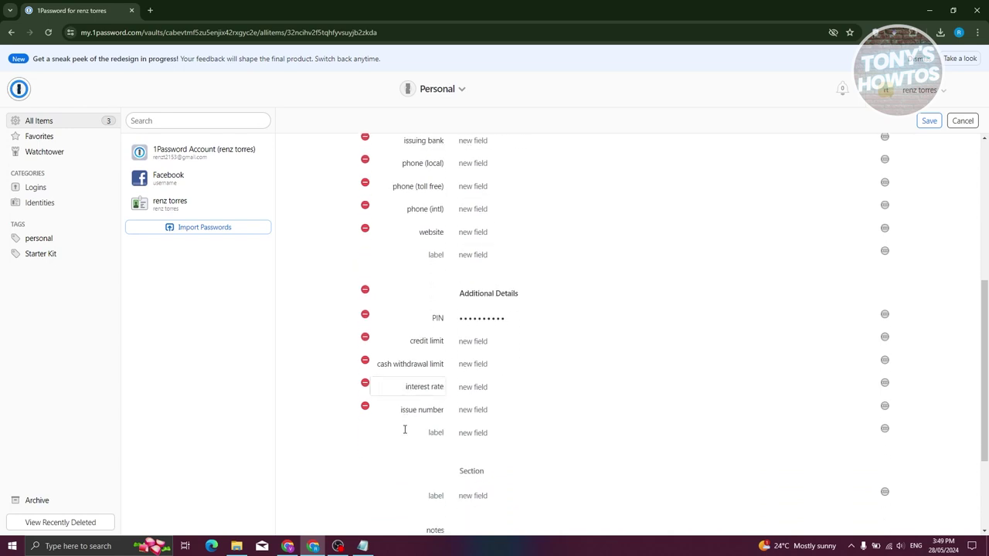
scroll(405, 417, up, 5)
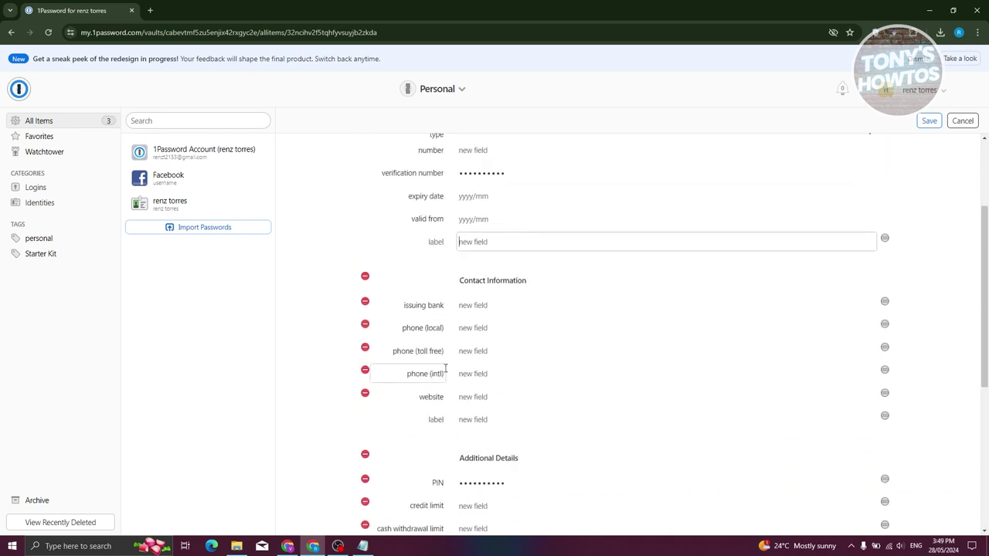
scroll(470, 263, up, 2)
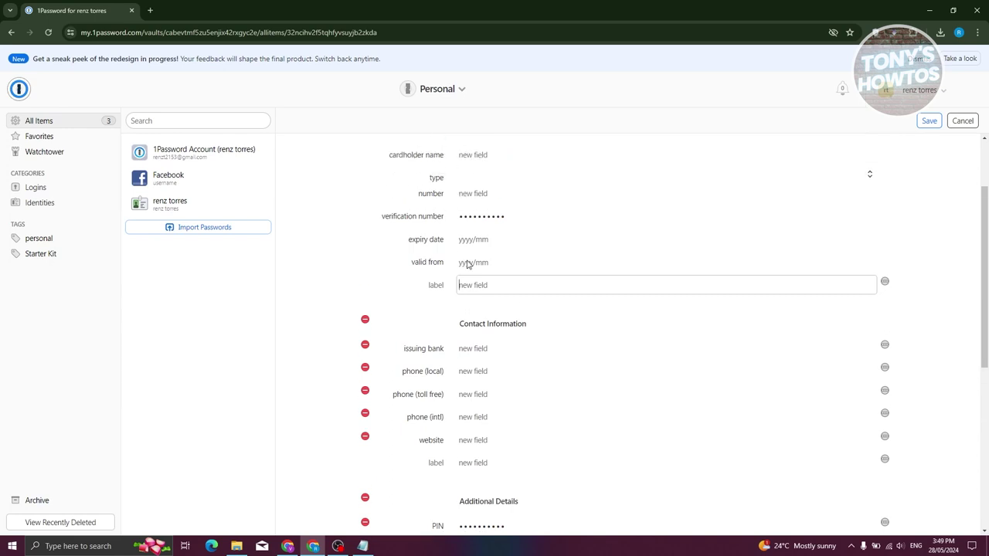
Step: Dismiss the unsaved-changes warning and cancel the unfinished credit card
click(206, 151)
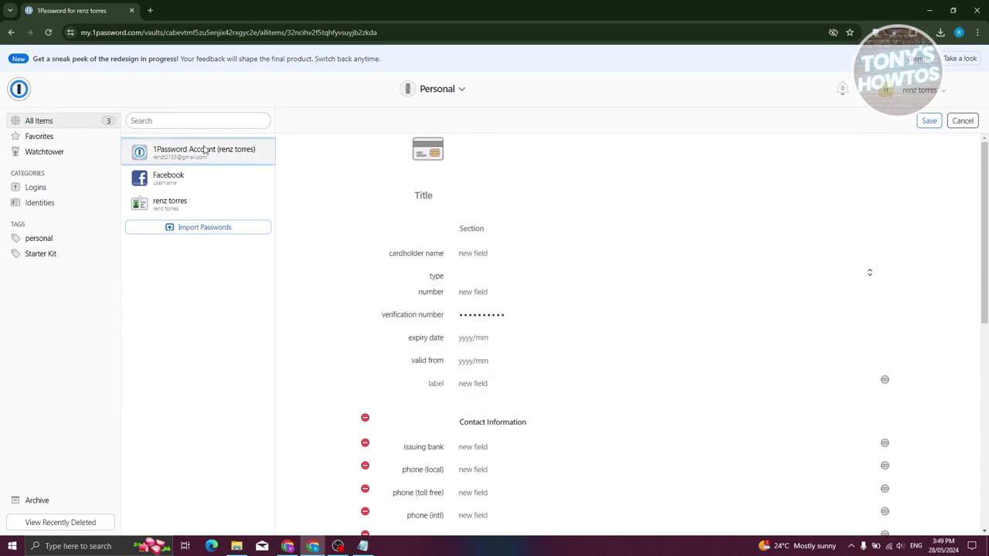
click(173, 179)
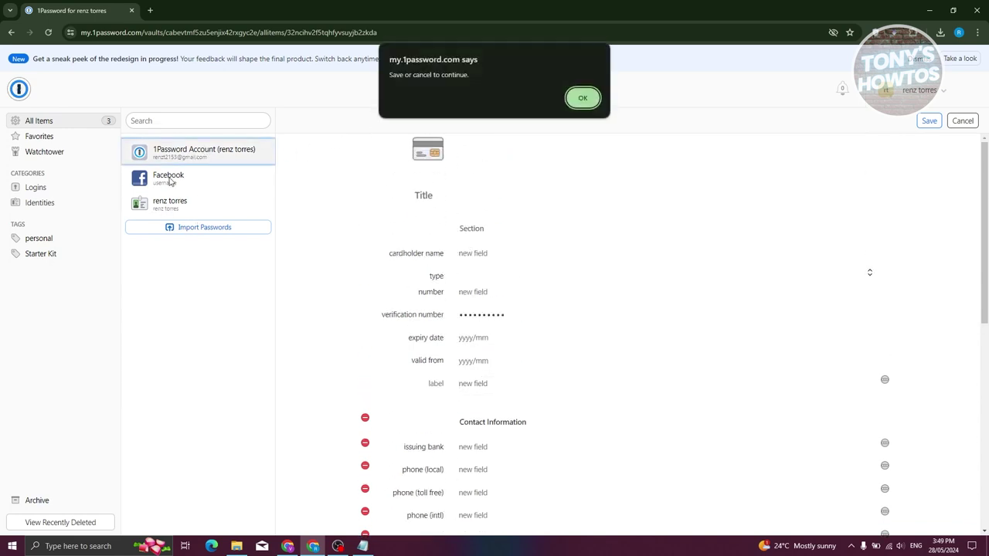
click(589, 100)
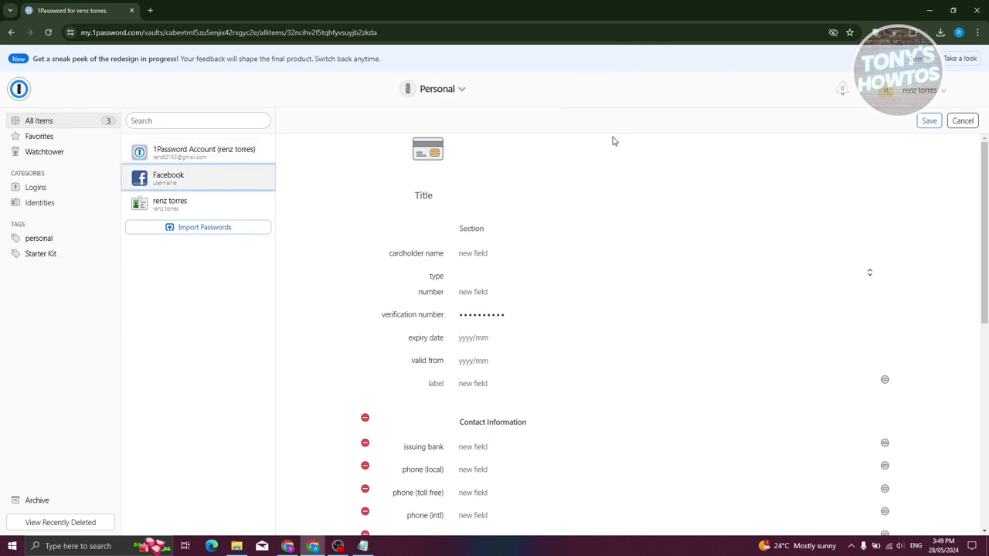
click(966, 123)
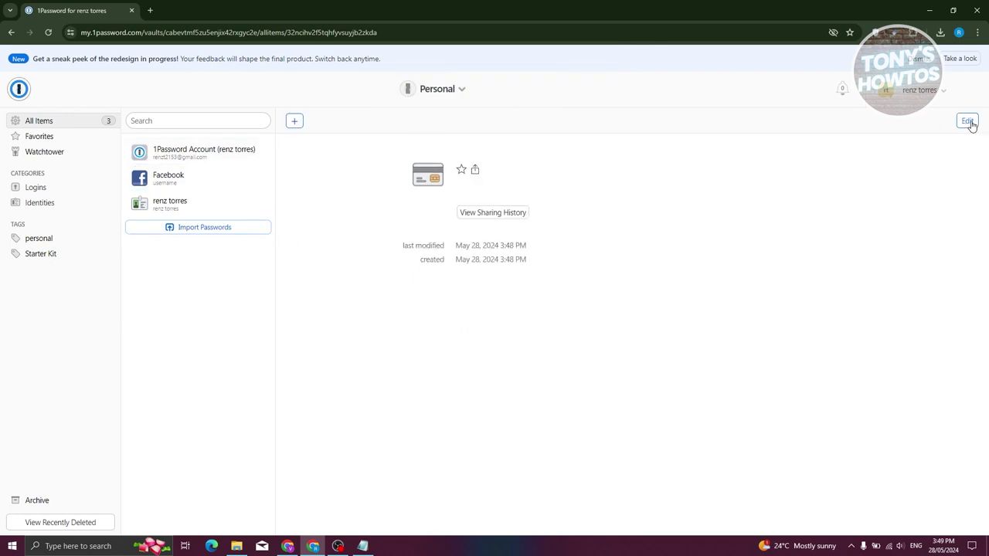
Step: Choose Secure Note from the new item type menu
click(294, 123)
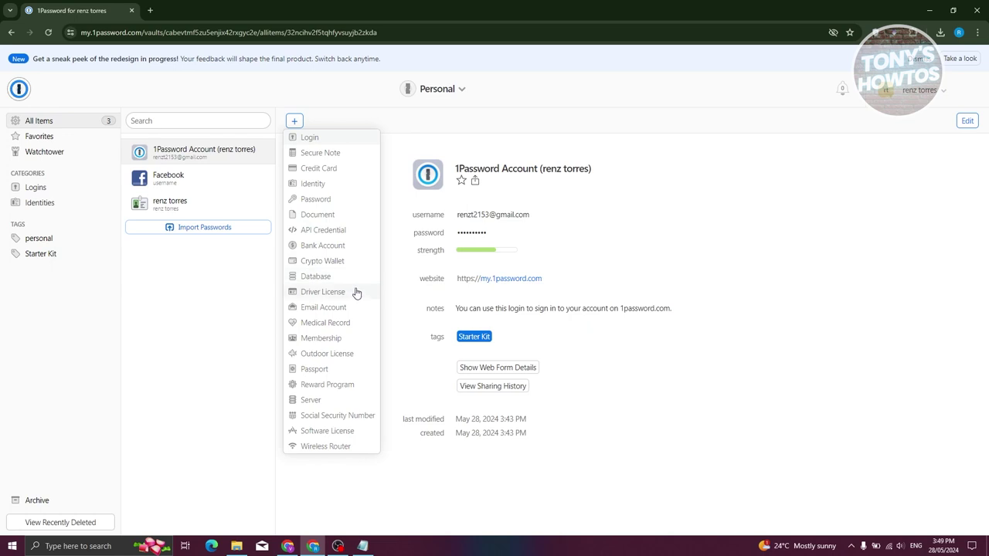
click(328, 159)
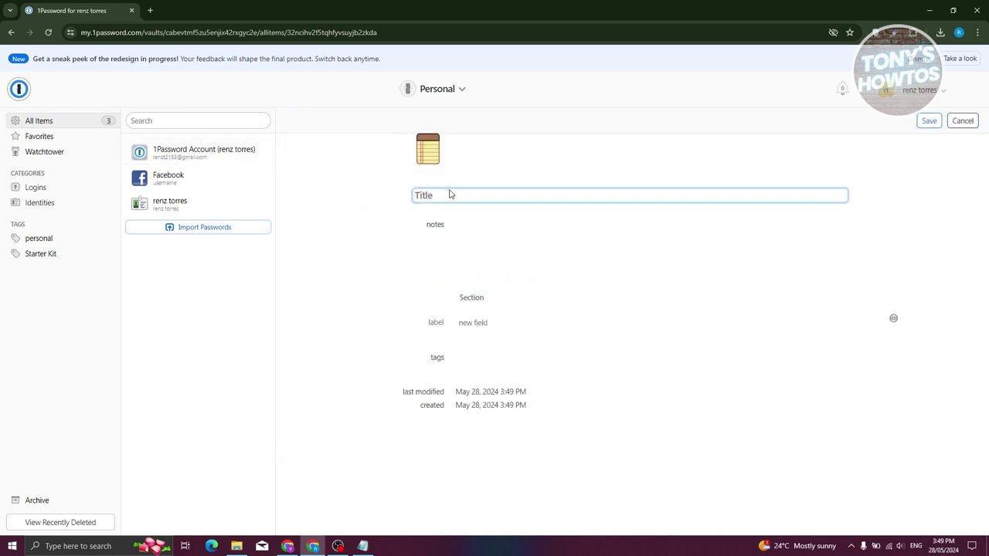
Step: Save a secure note titled 'wifi password' with the Wi-Fi password in its notes
text(W)
click(495, 228)
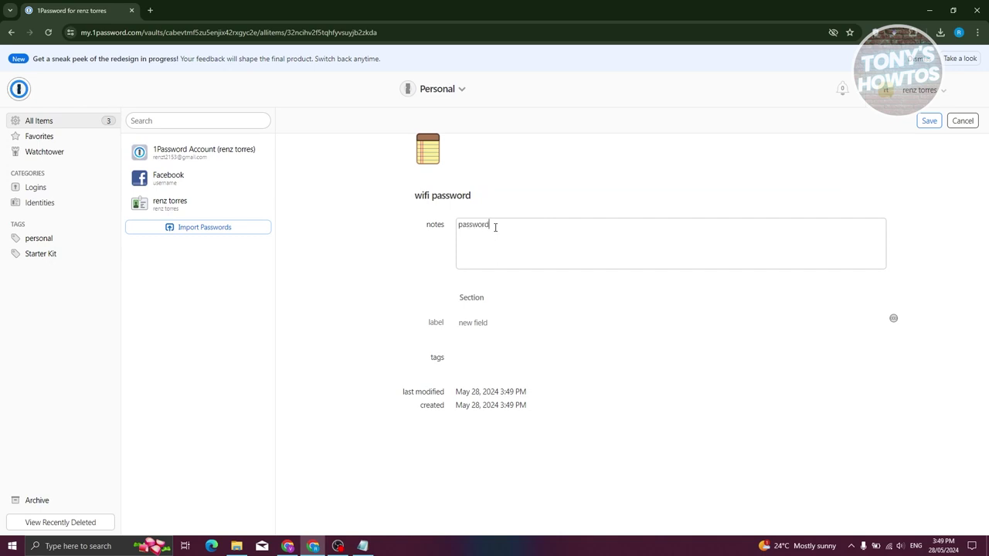
click(501, 322)
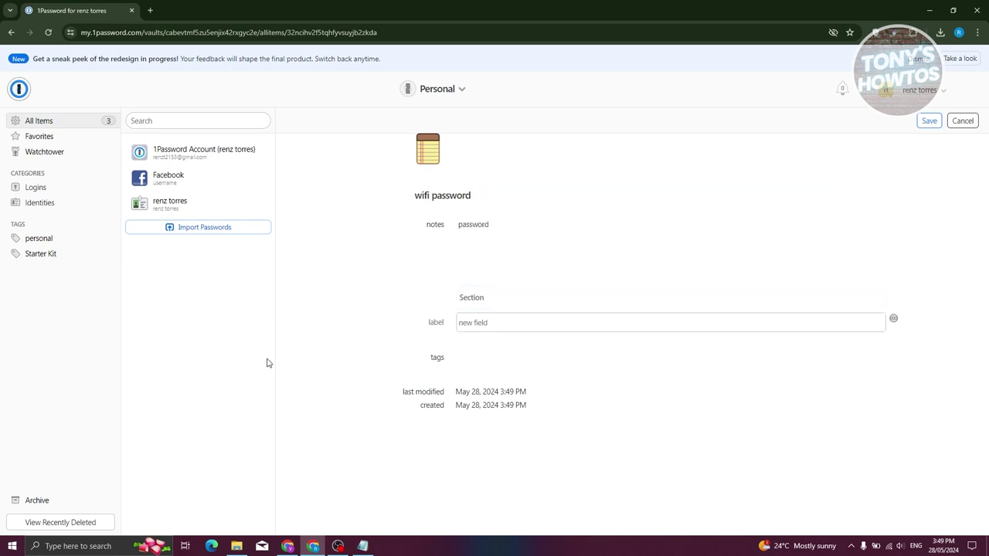
click(462, 357)
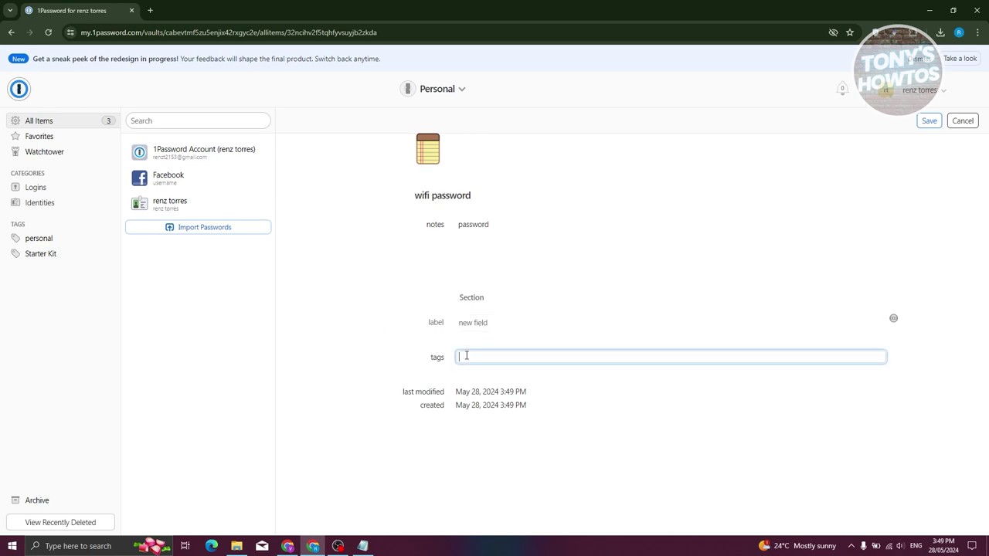
click(929, 120)
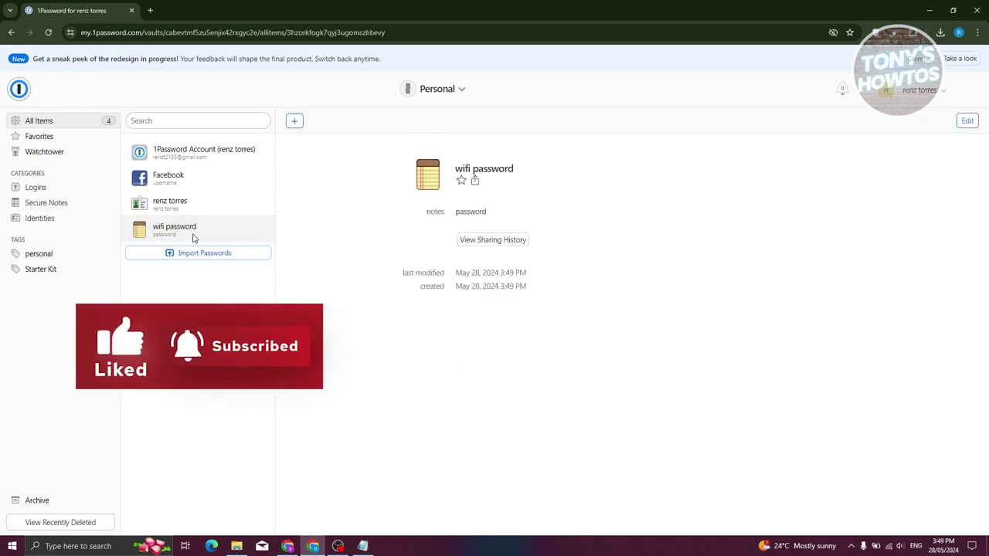
Step: Filter by Logins, Secure Notes and Identities, then by the personal tag
click(31, 189)
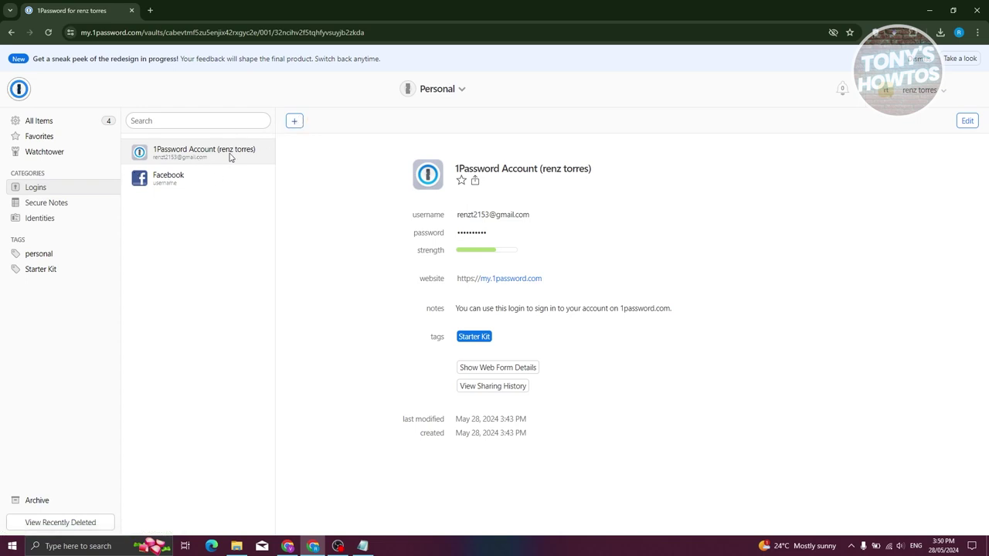
click(53, 205)
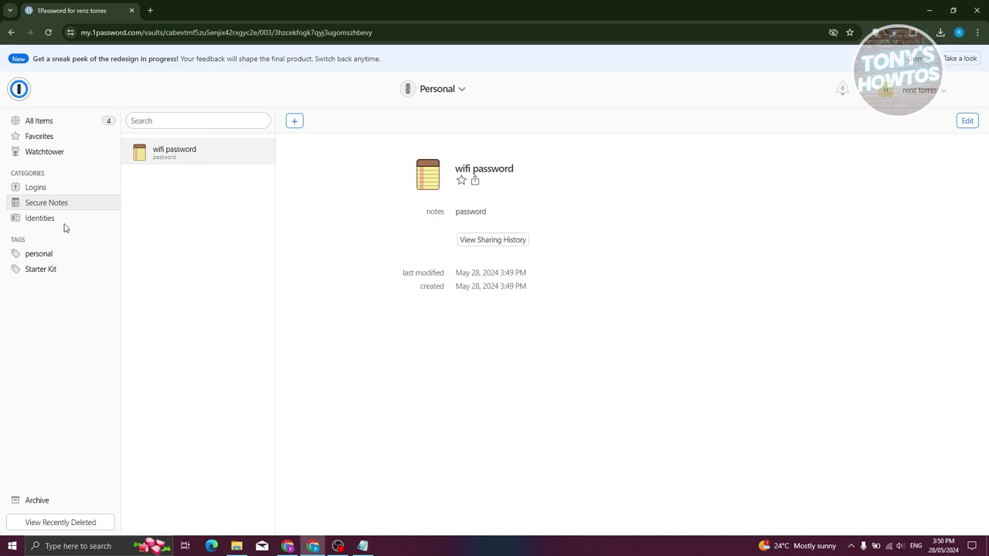
click(39, 219)
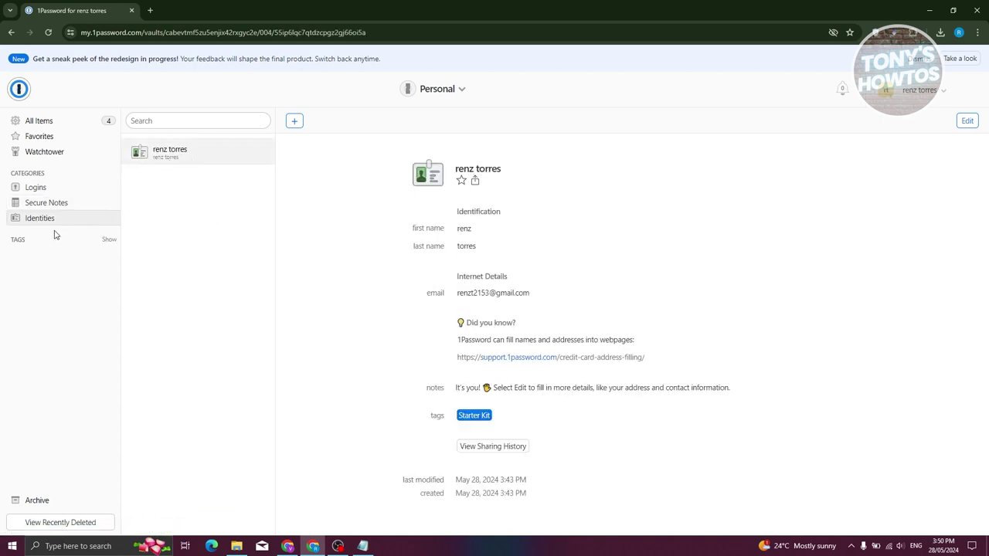
click(18, 241)
click(38, 254)
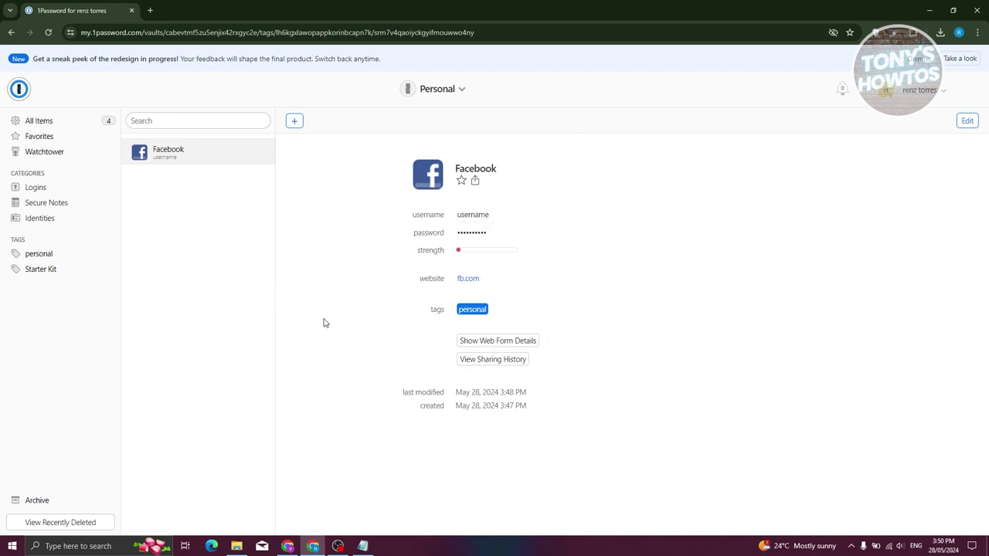
Step: Check the Archive and personal-tag views, then show All Items
click(32, 503)
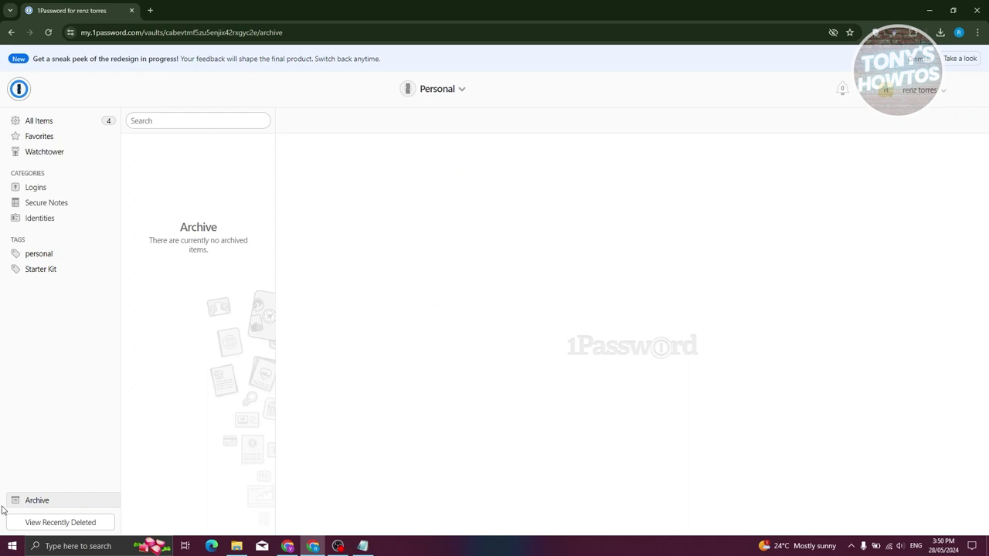
click(44, 254)
right_click(37, 252)
click(31, 258)
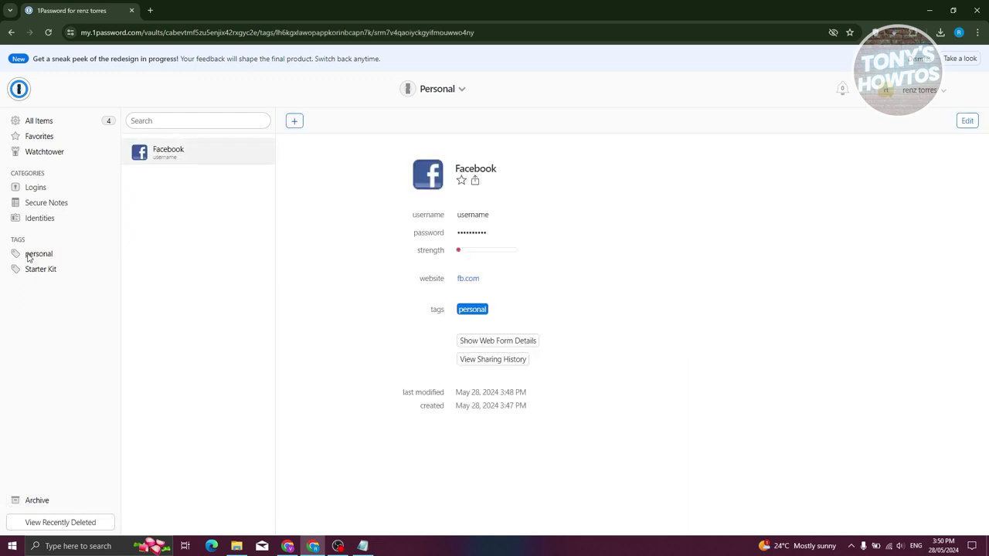
click(39, 122)
Step: Open the Facebook login, enter edit mode, and cancel without changes
click(236, 196)
click(197, 184)
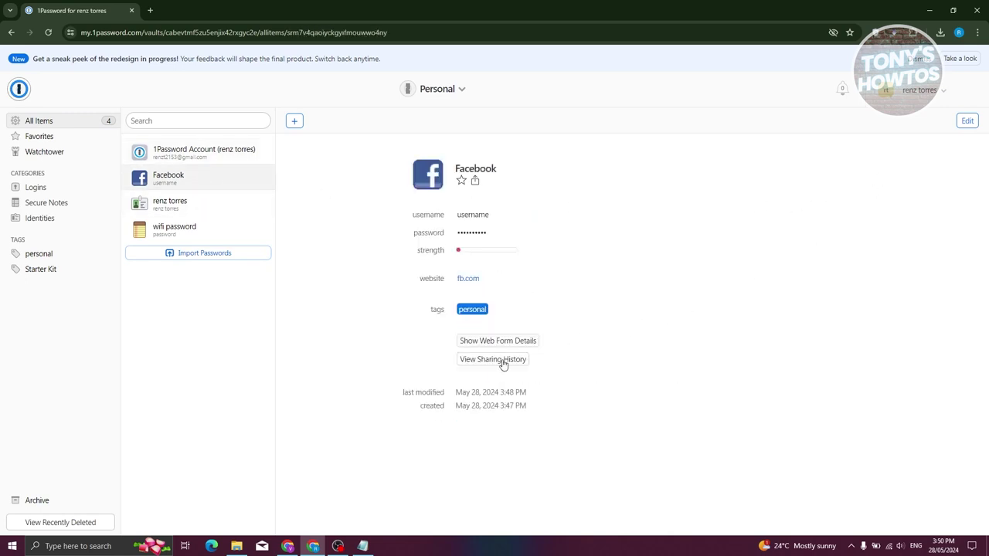
click(967, 122)
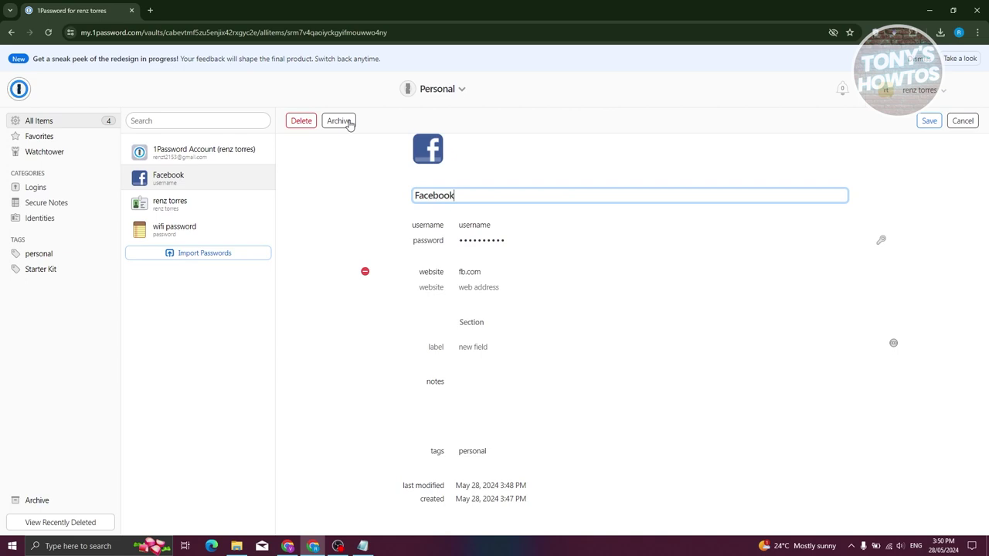
click(963, 121)
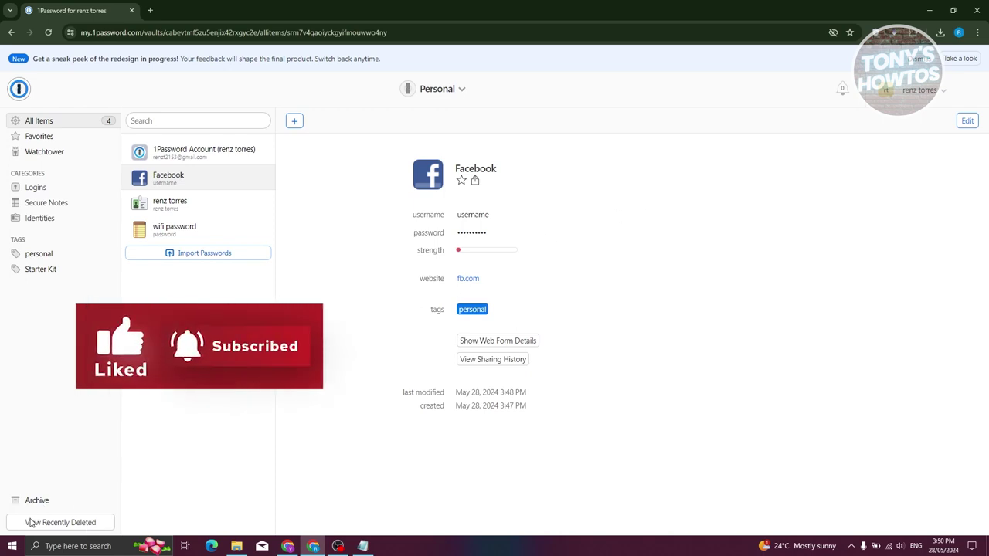
Step: Look at Recently Deleted items, then go to Import Passwords
click(44, 524)
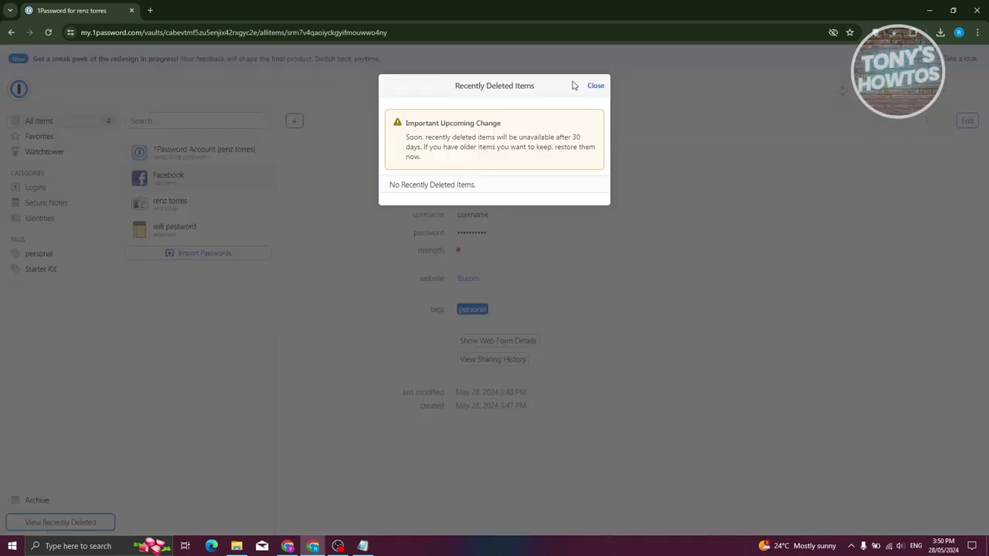
click(596, 86)
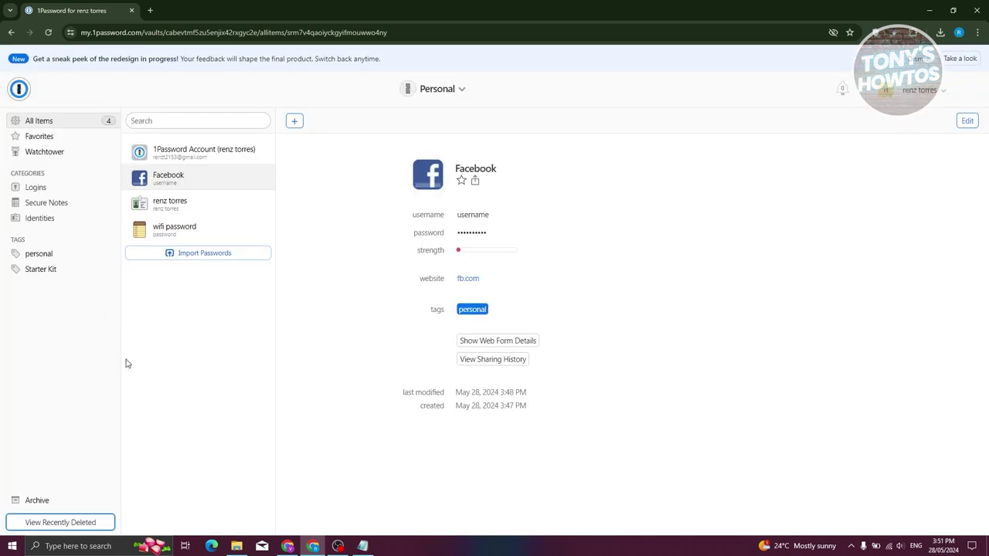
click(194, 255)
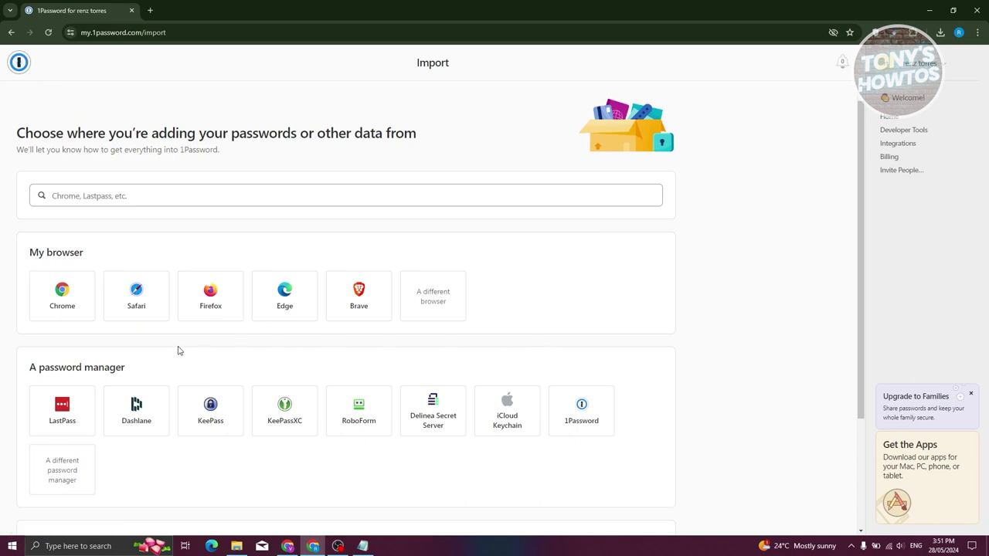
Step: Scroll through the import sources, then go back to the Personal vault's item list
scroll(209, 349, down, 2)
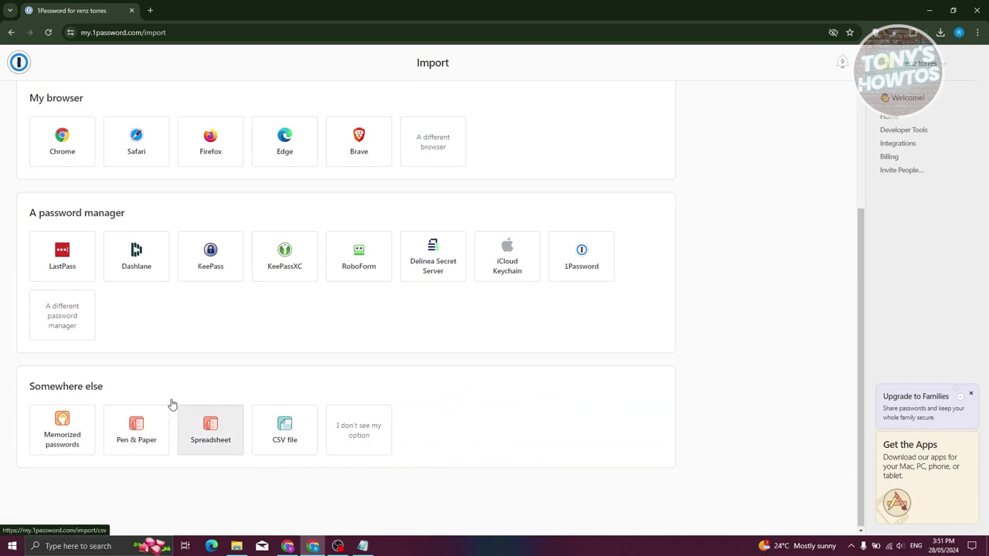
scroll(65, 315, up, 2)
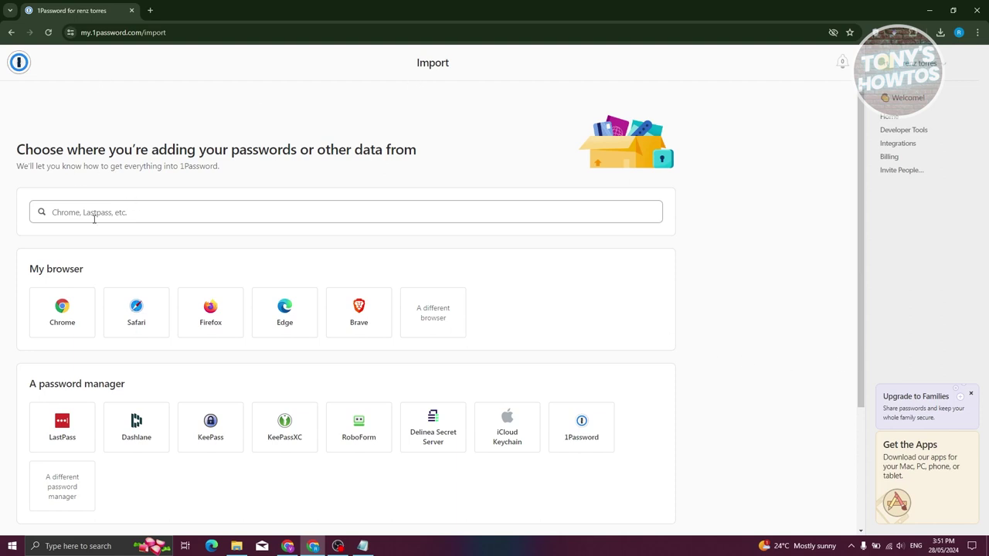
click(11, 32)
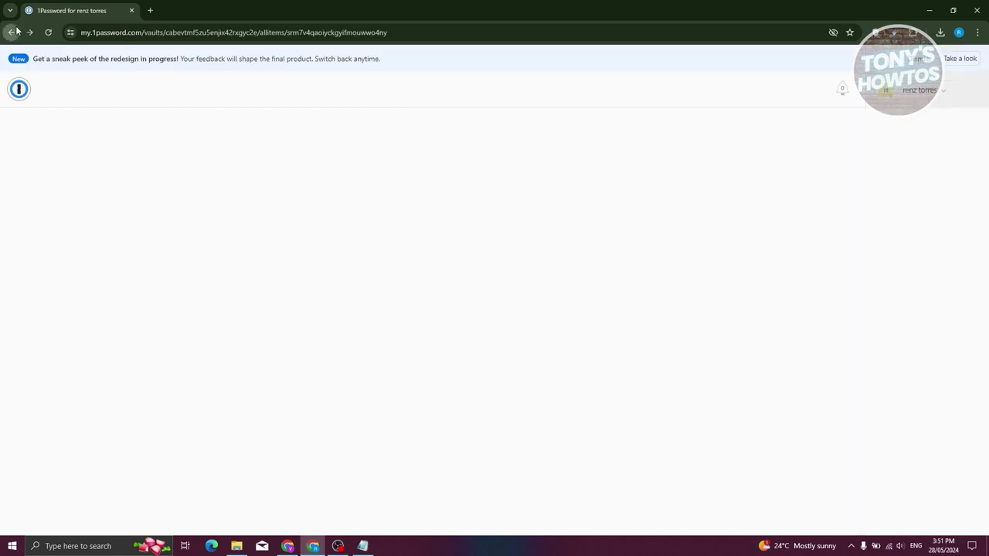
click(942, 92)
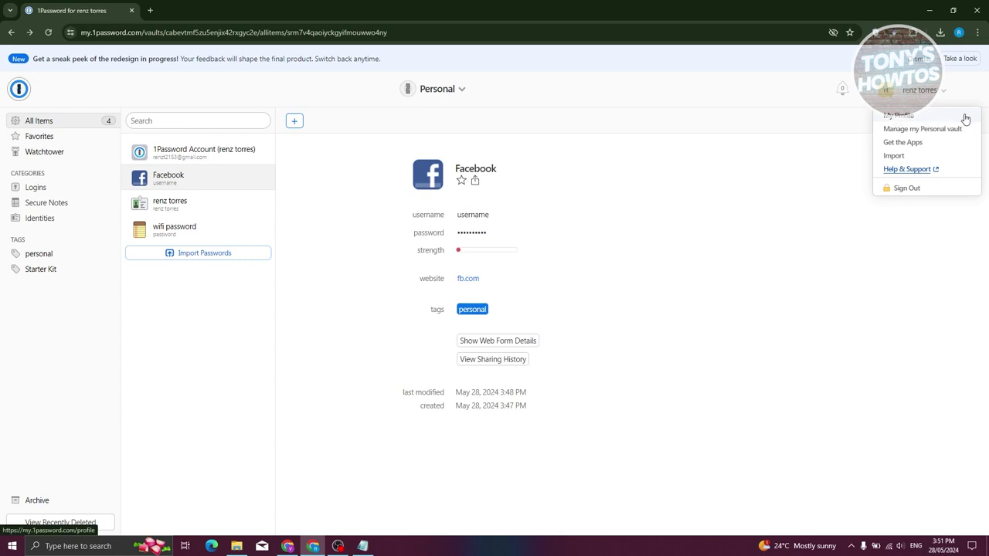
click(904, 117)
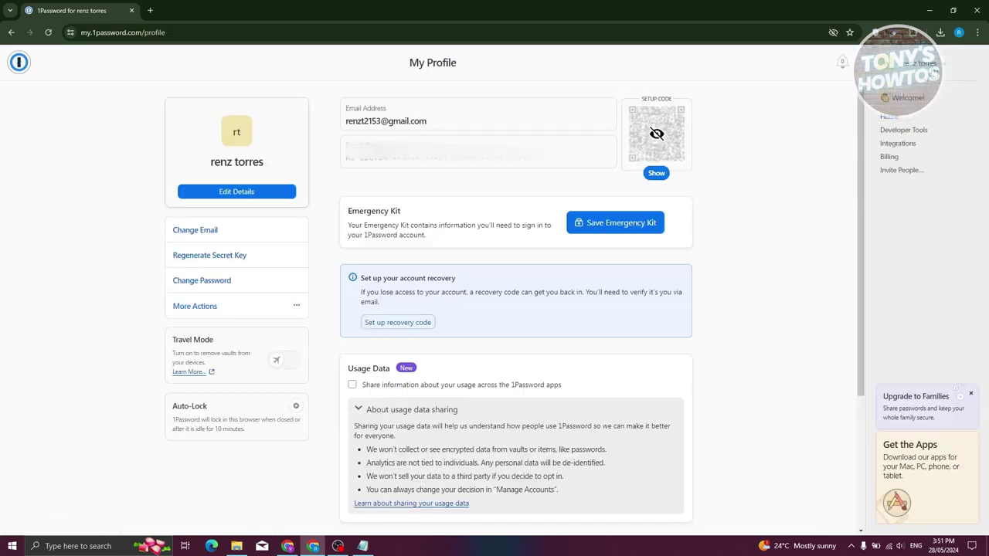
click(942, 68)
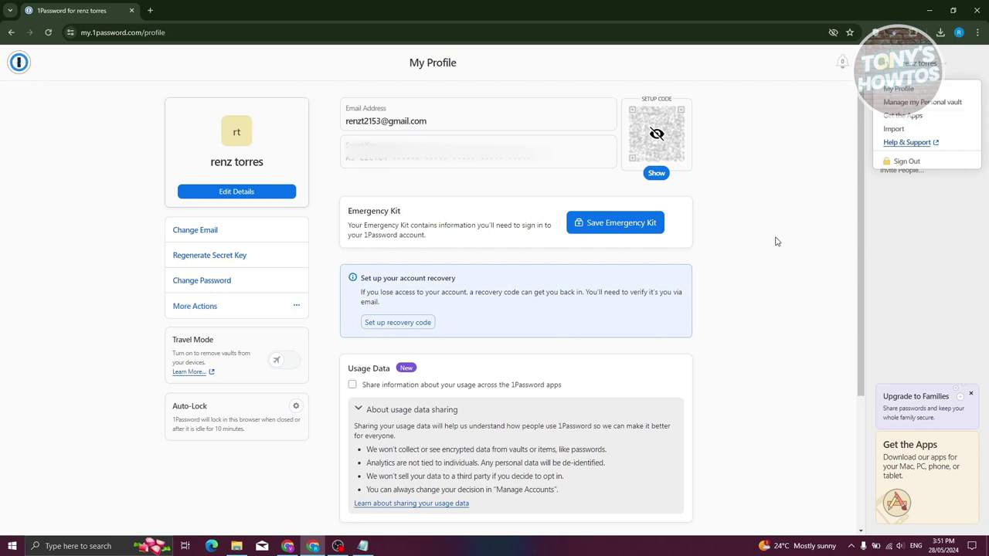
click(748, 272)
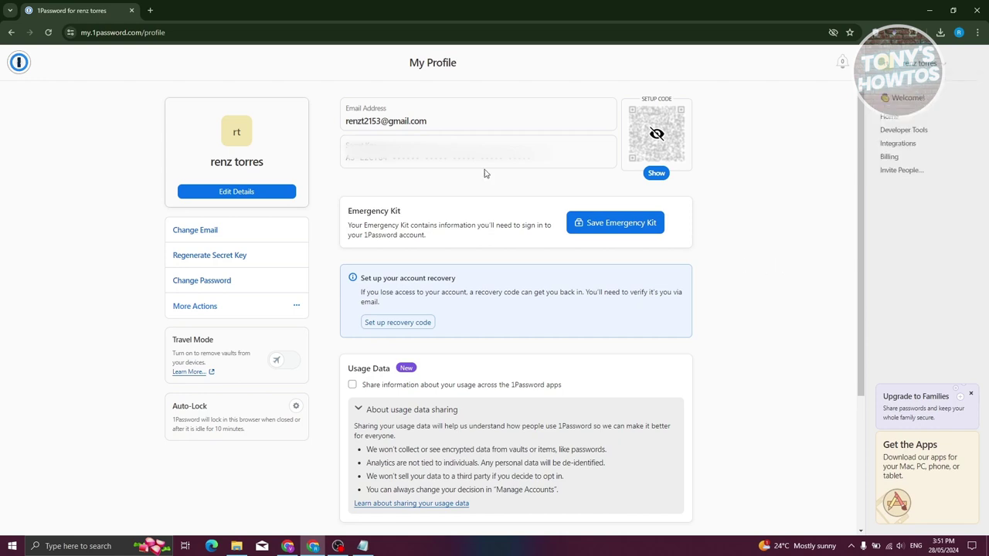
click(11, 33)
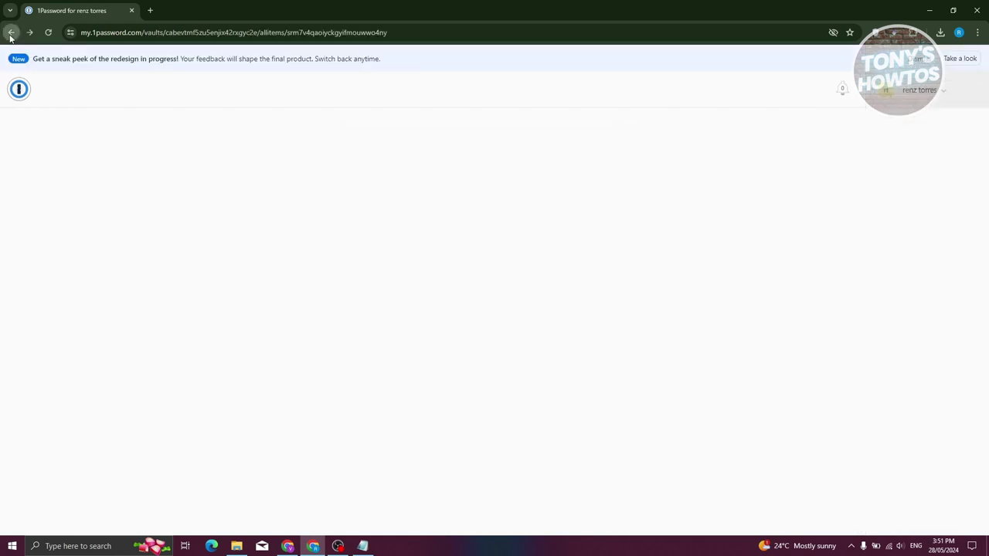